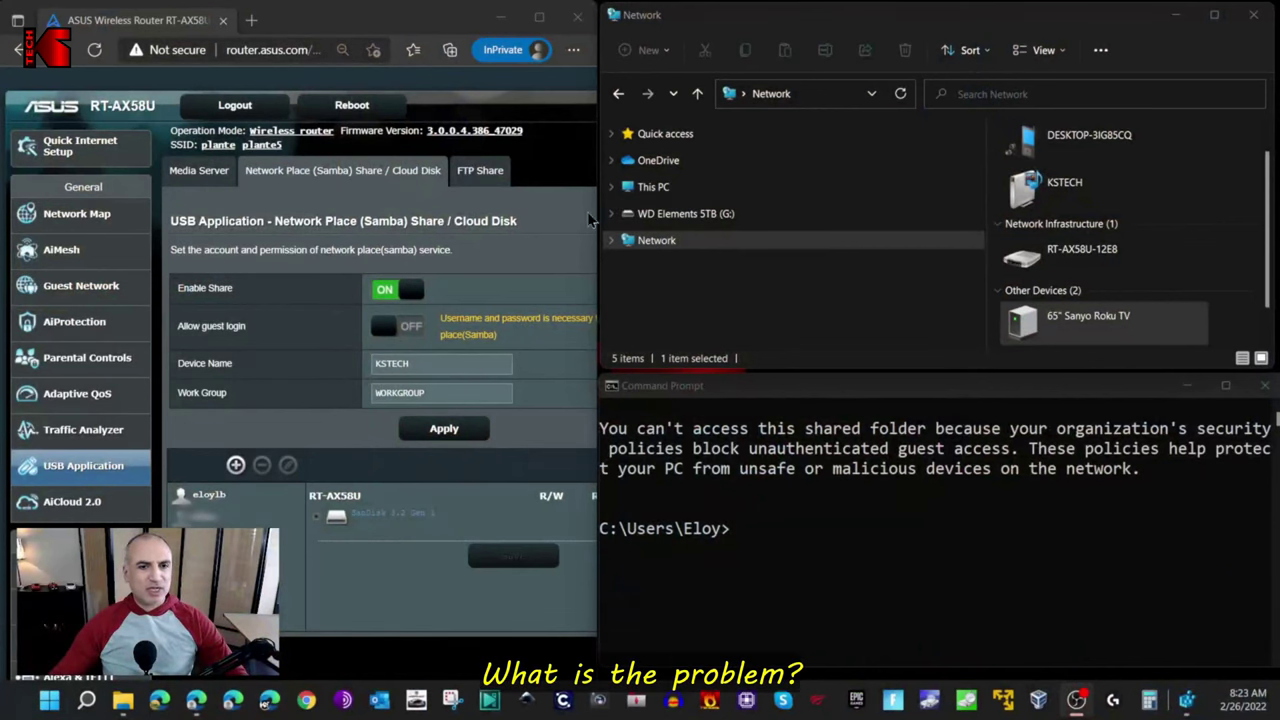
Browse to \\kstech in File Explorer, which fails with a Network Error.
click(550, 210)
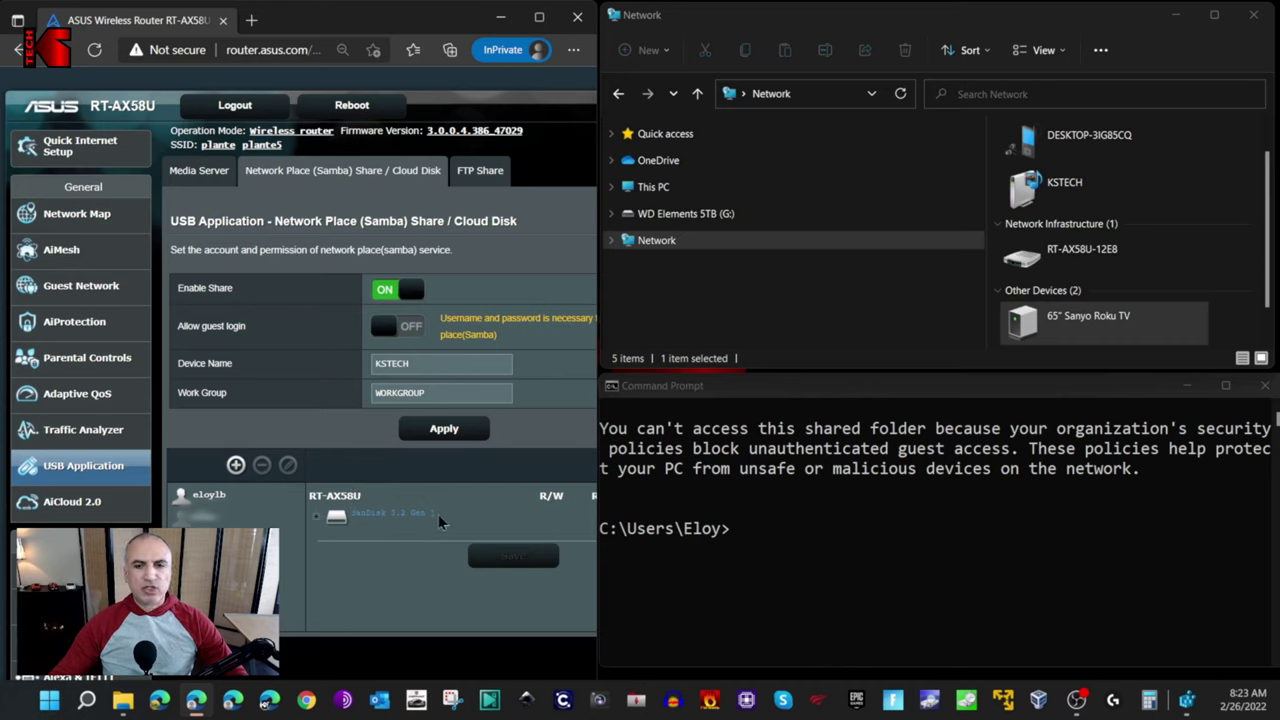
click(838, 27)
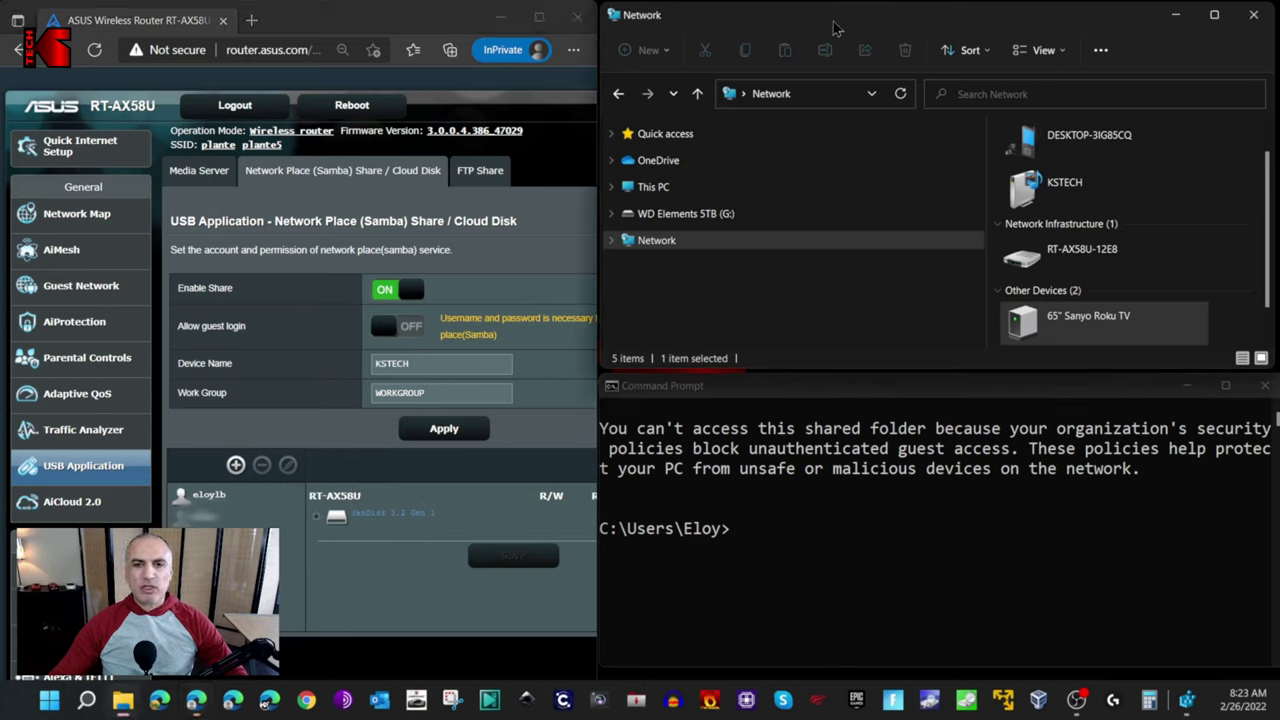
click(818, 101)
text(\\)
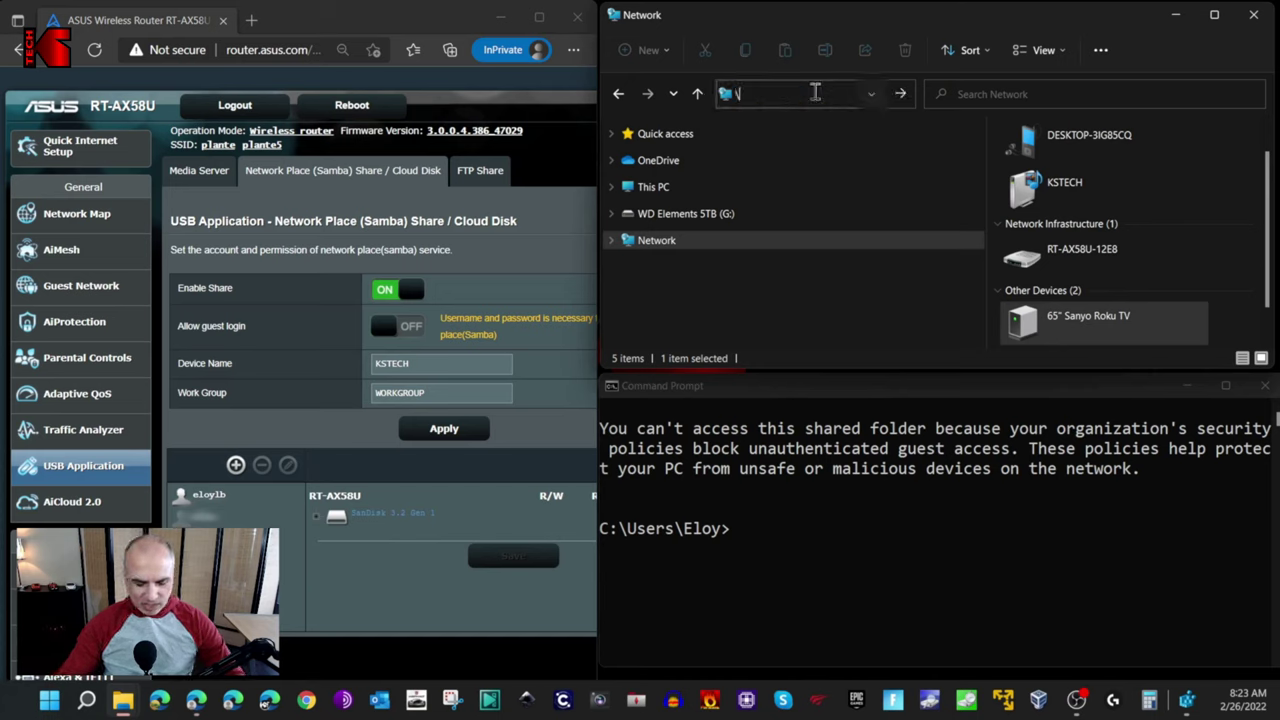
text(kstech)
key(Return)
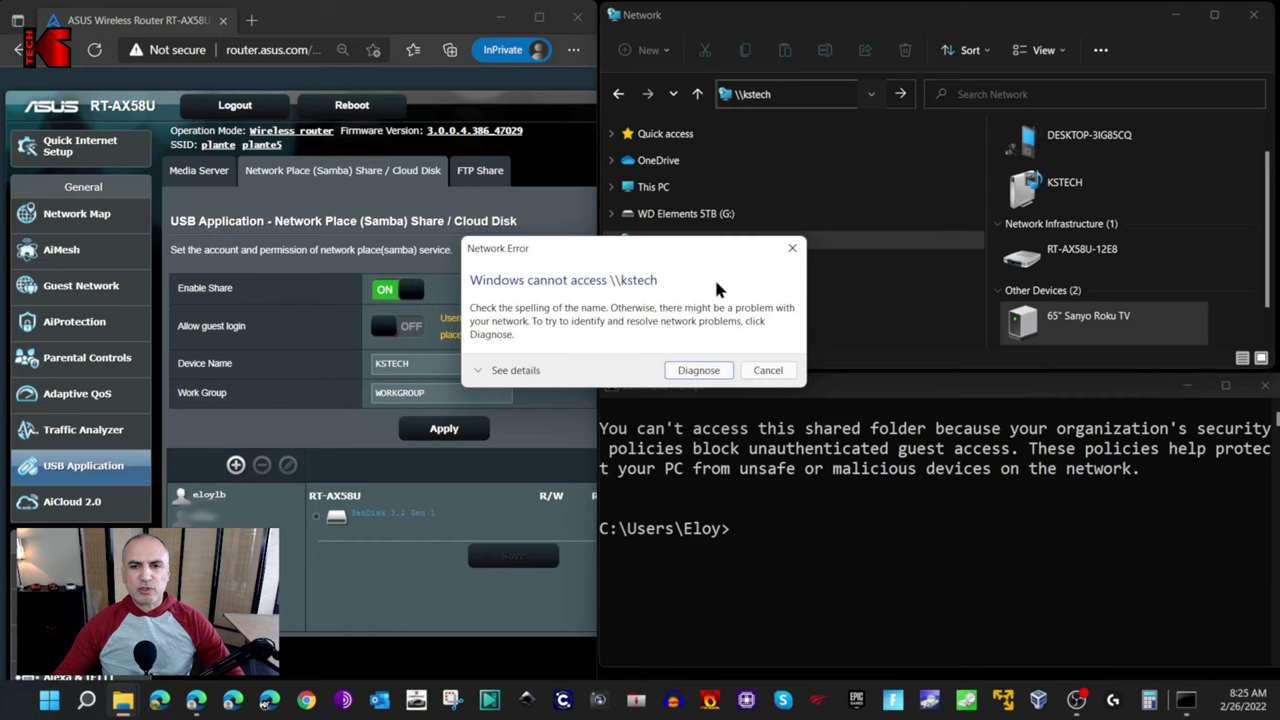
Dismiss the error and rerun net use * \\kstech\kids, which fails with System error 1272.
click(768, 371)
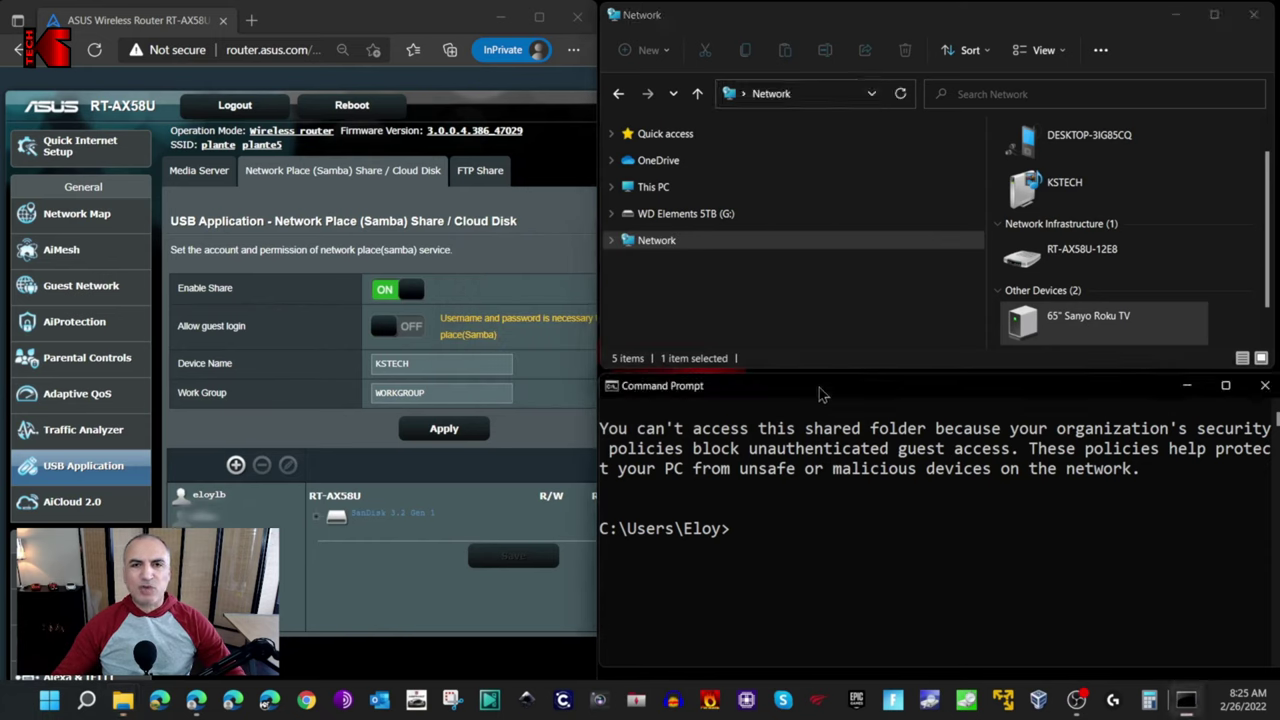
click(800, 536)
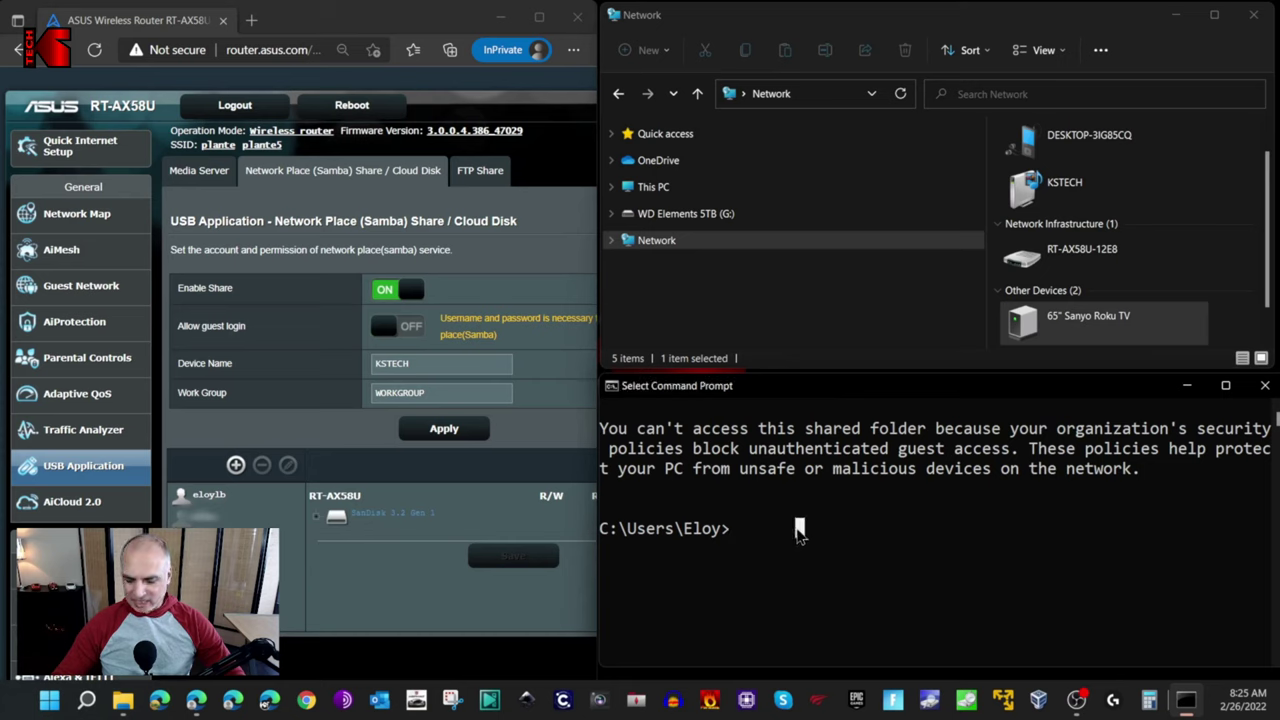
text(net use * \\kstech\kids)
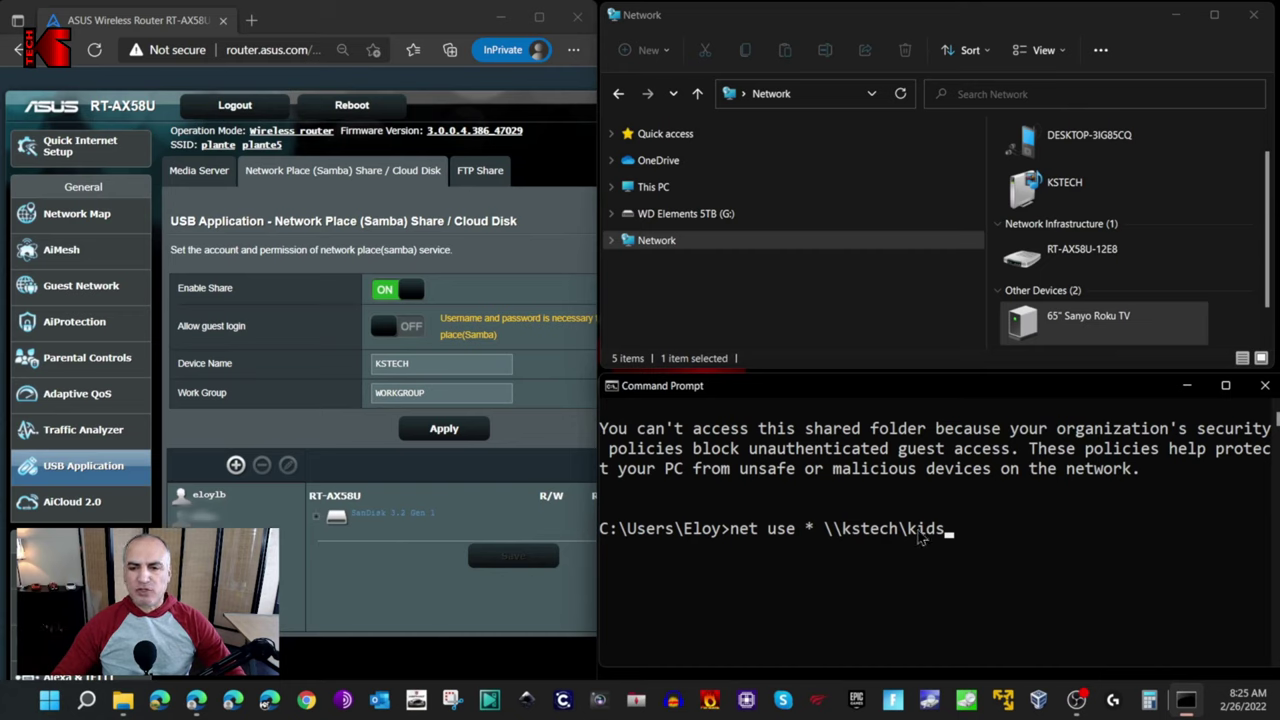
click(317, 516)
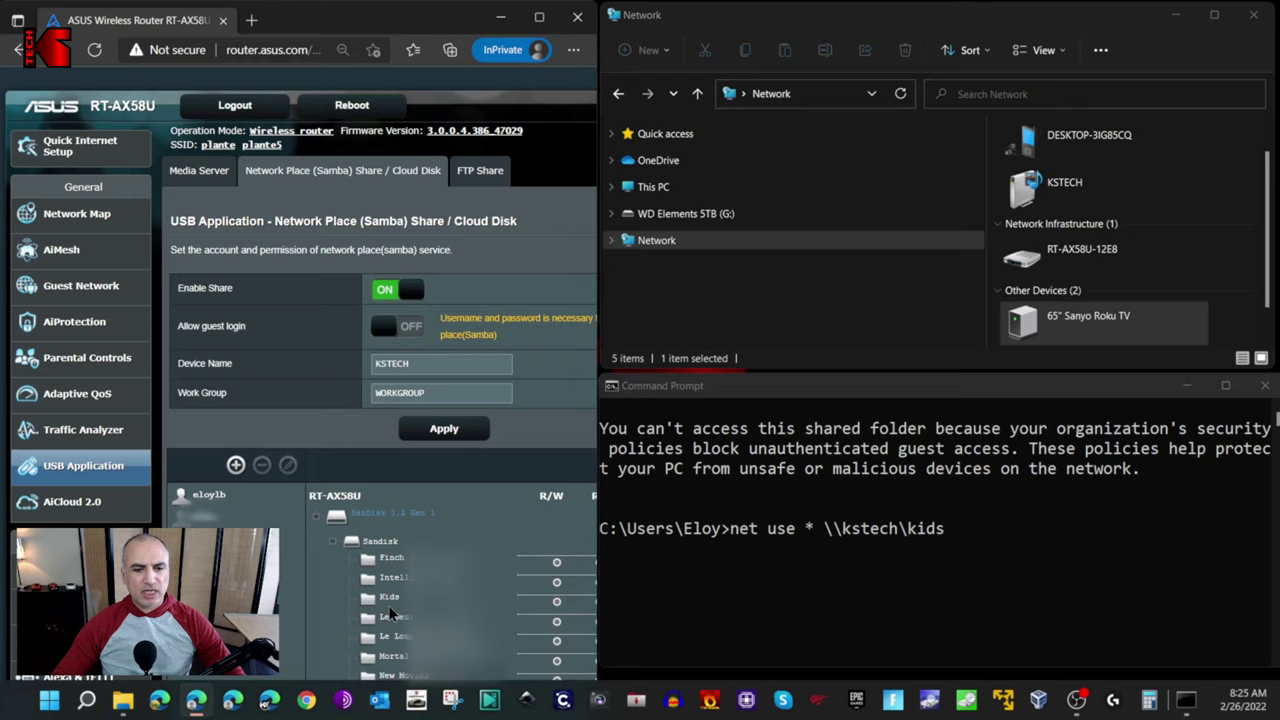
click(317, 518)
click(970, 533)
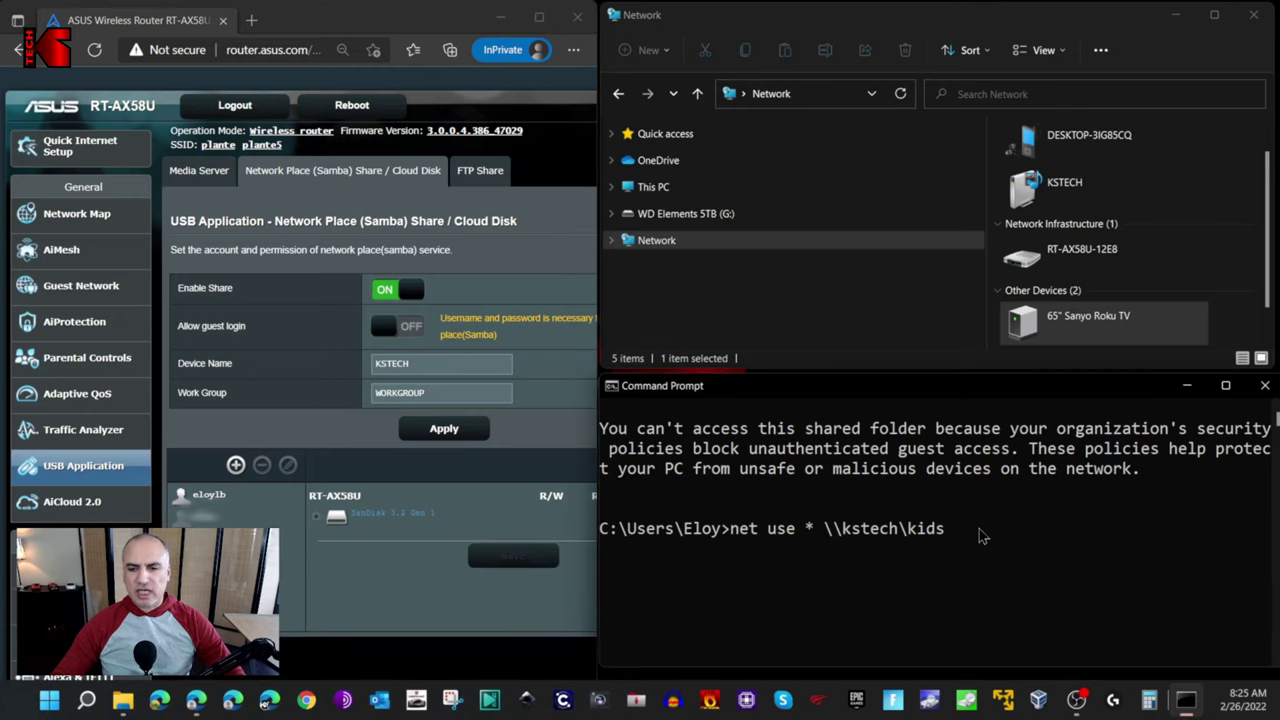
key(Return)
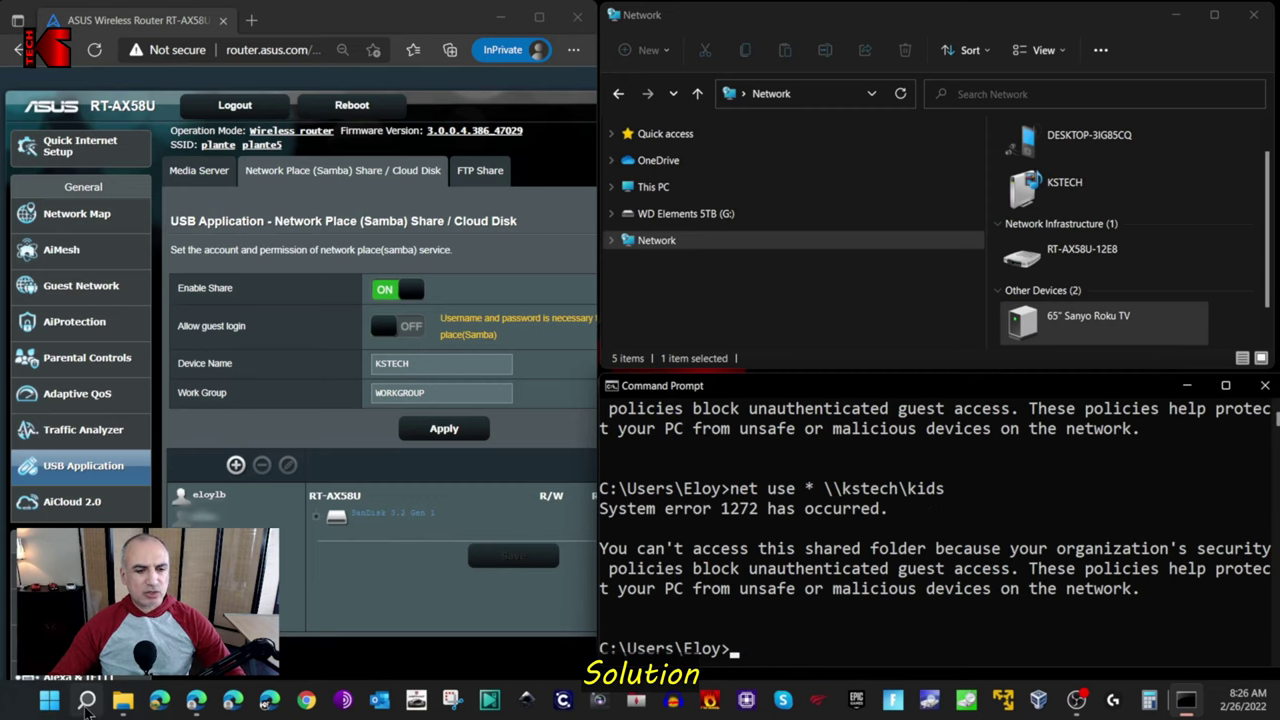
Launch Registry Editor via regedit search and approve the UAC prompt.
click(87, 704)
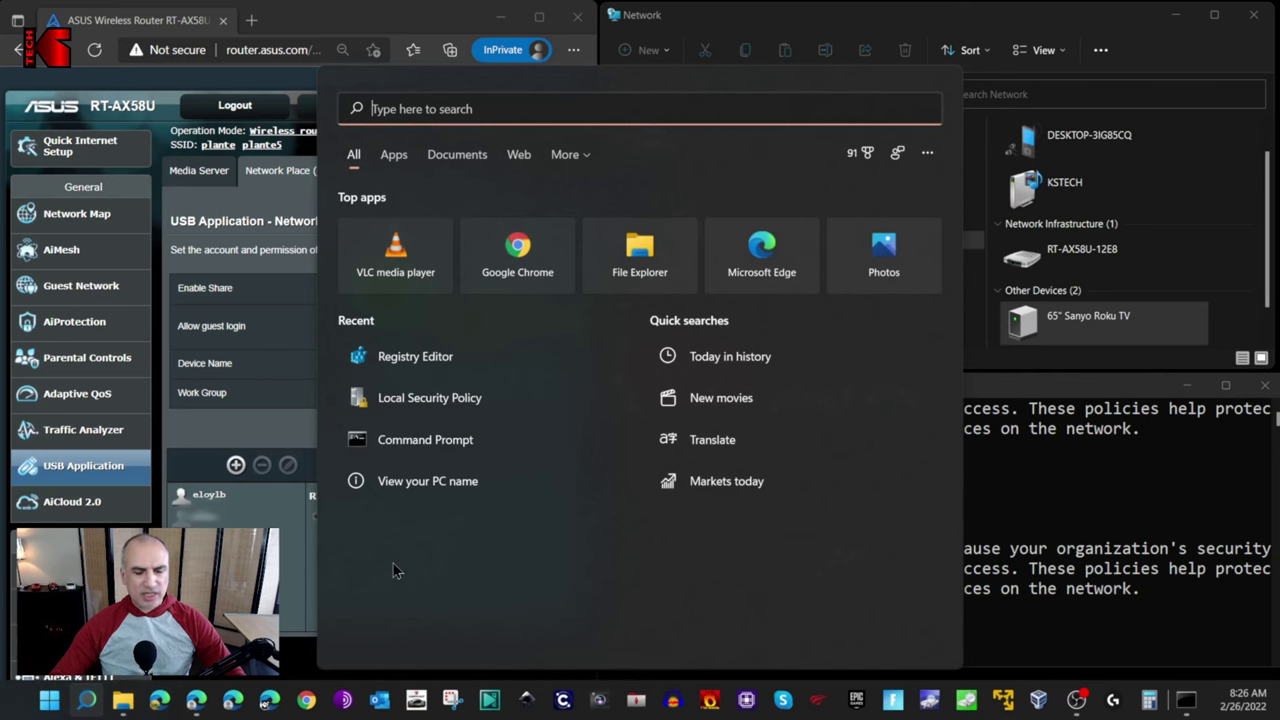
text(regedit)
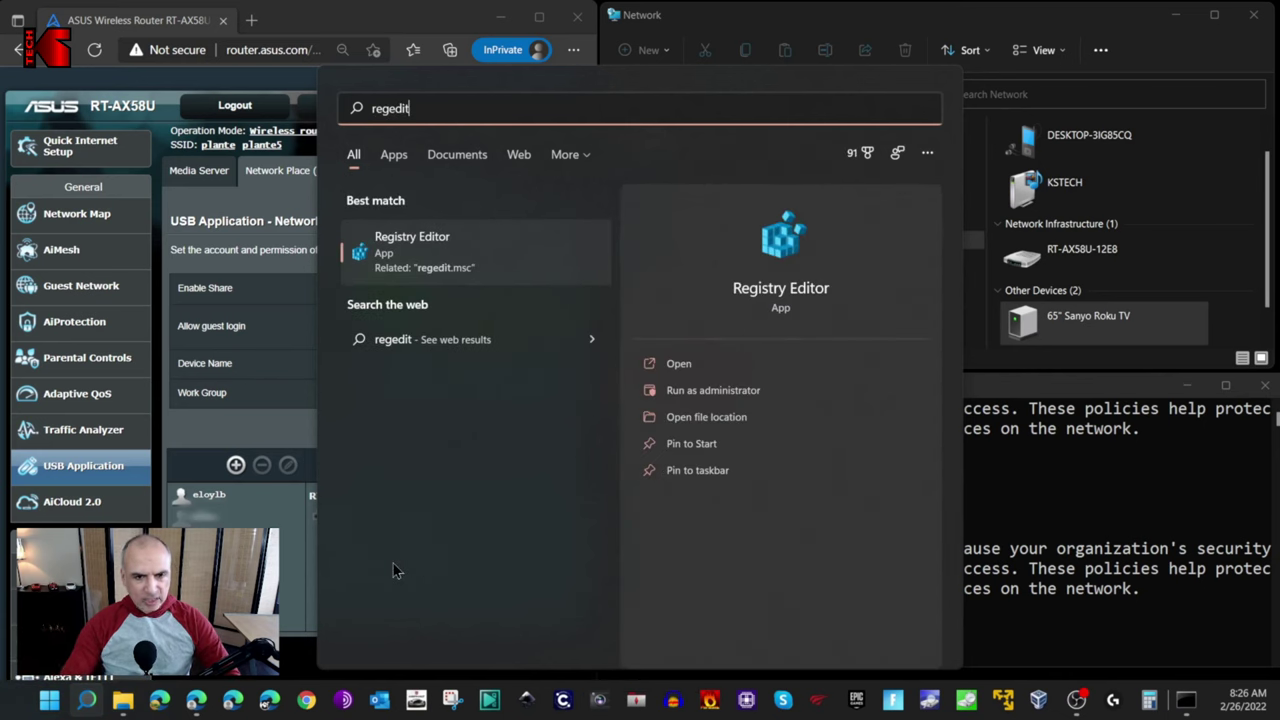
key(Return)
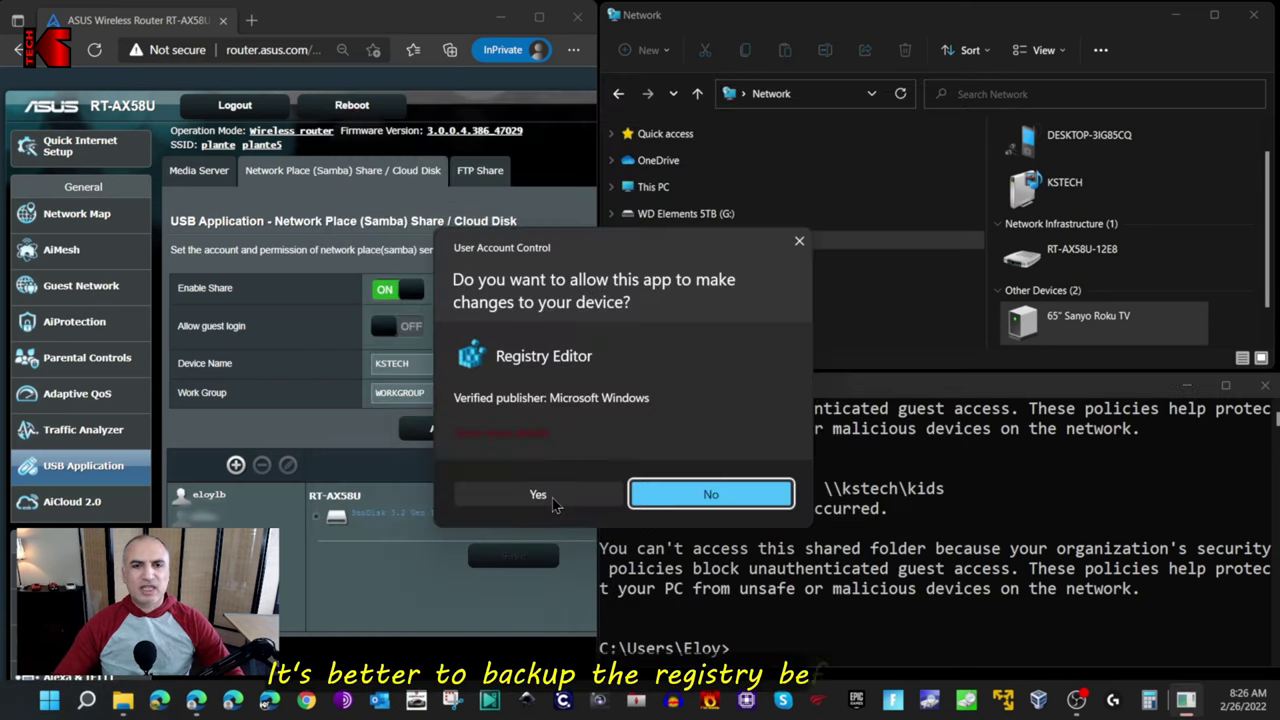
click(552, 497)
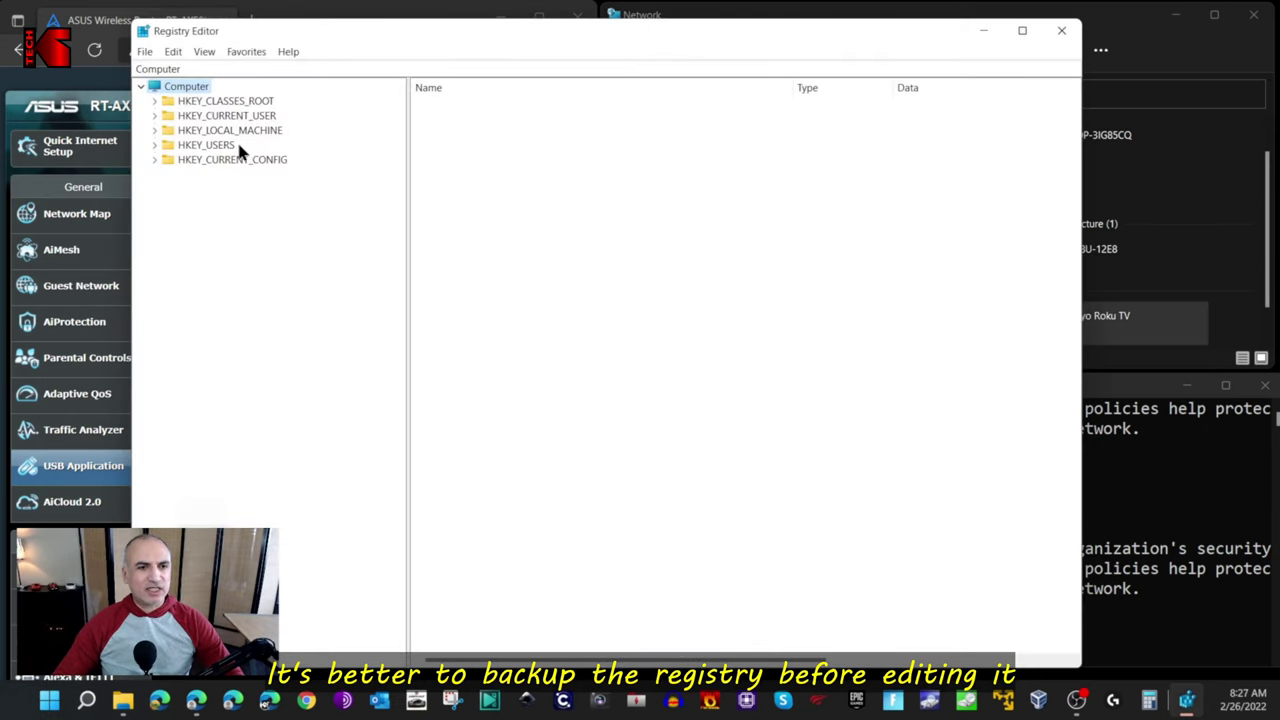
Navigate to HKEY_LOCAL_MACHINE\SYSTEM\CurrentControlSet\Services\LanmanWorkstation.
click(154, 131)
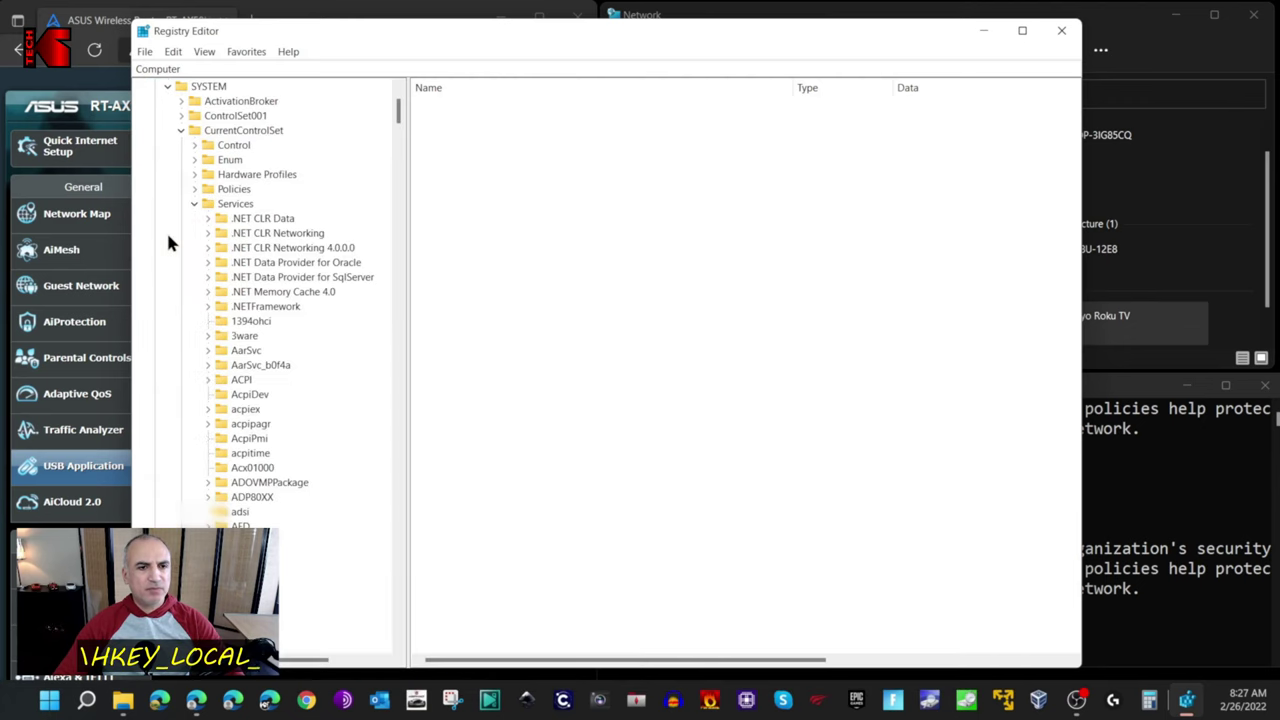
click(233, 206)
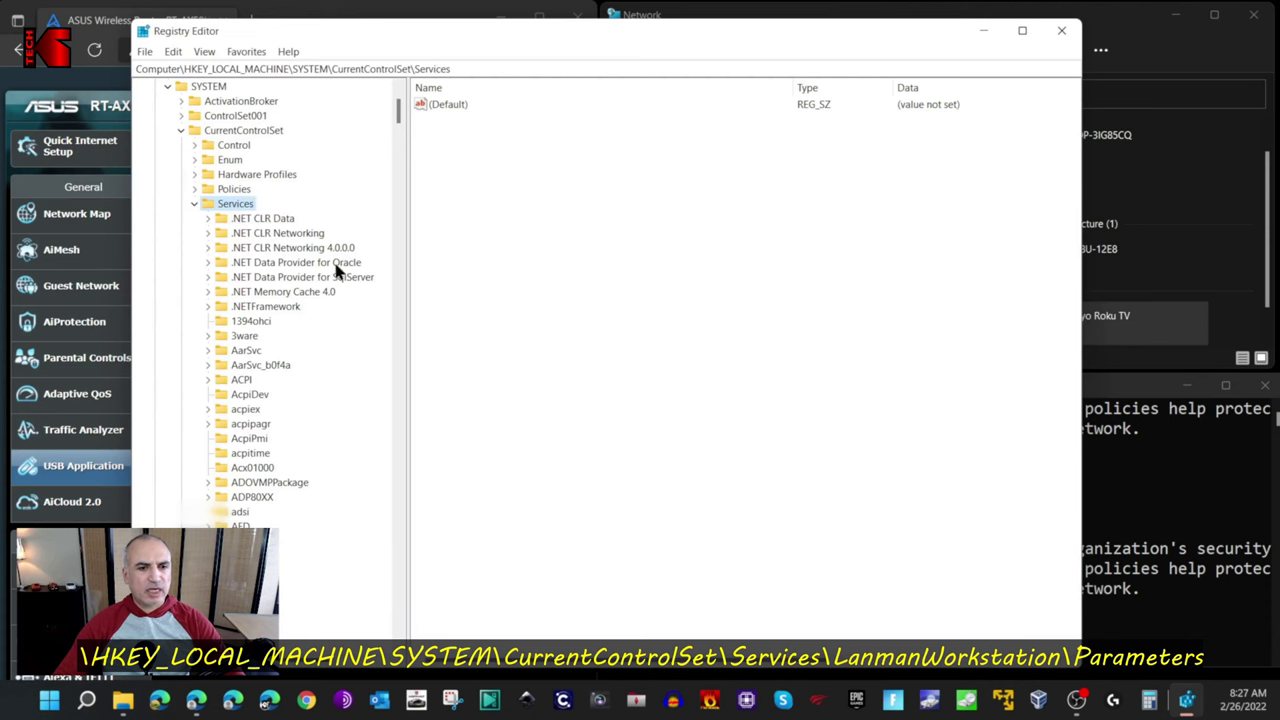
drag(418, 33, 581, 28)
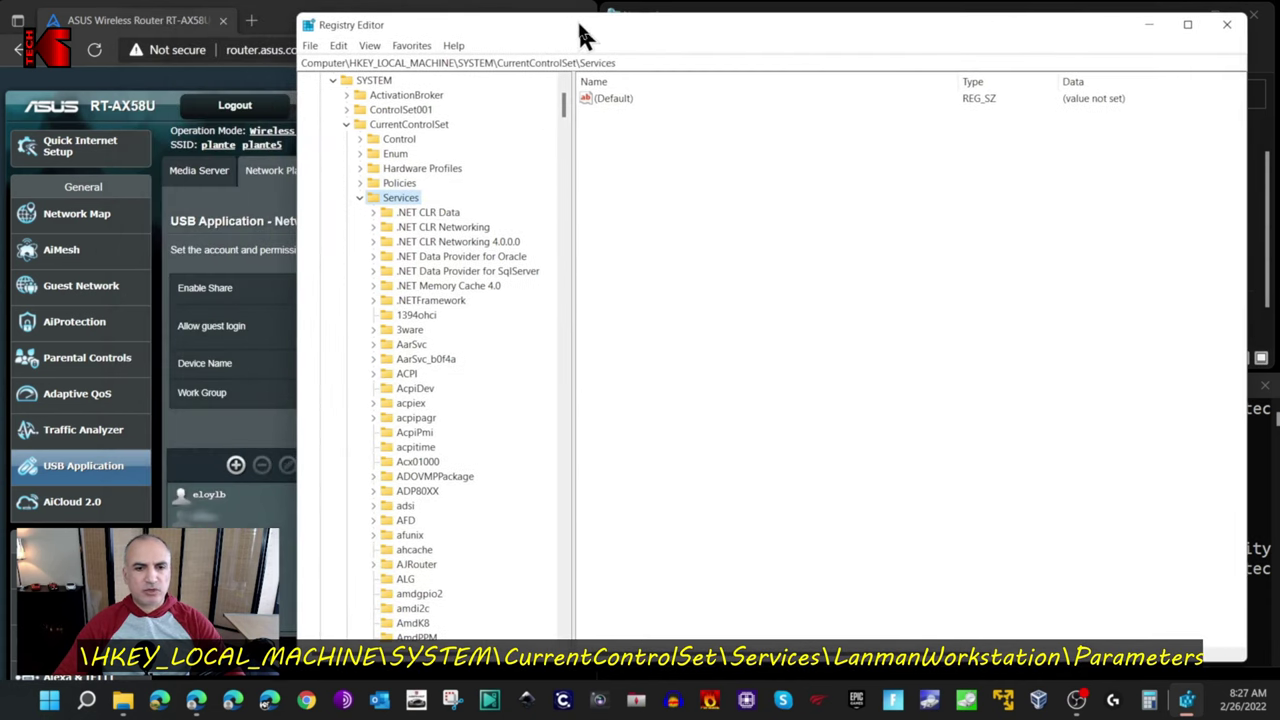
scroll(490, 398, down, 20)
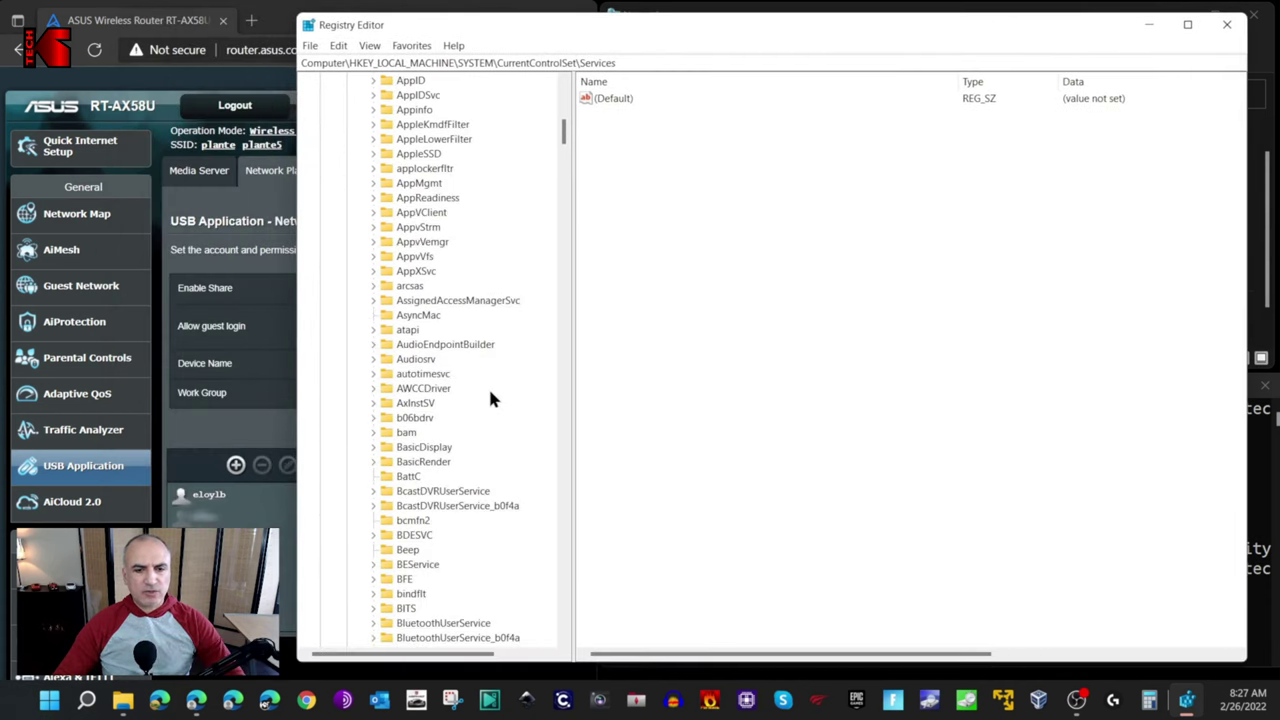
scroll(490, 400, down, 20)
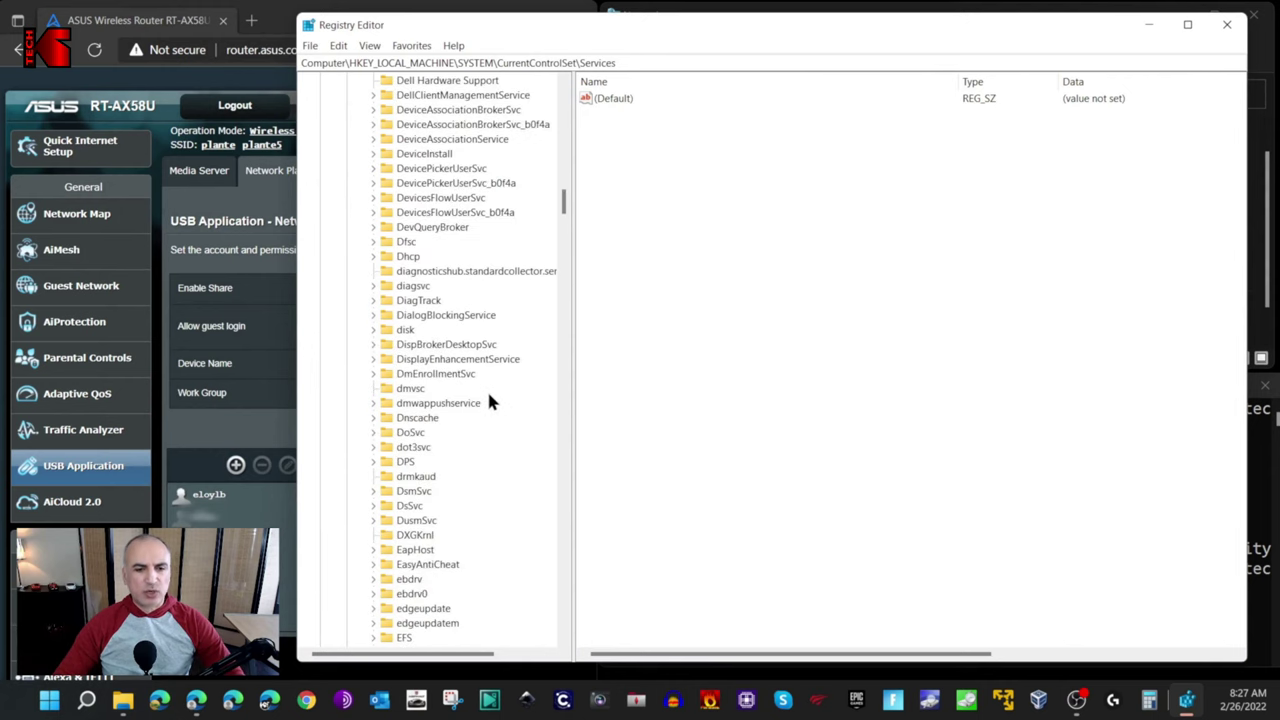
scroll(488, 401, down, 20)
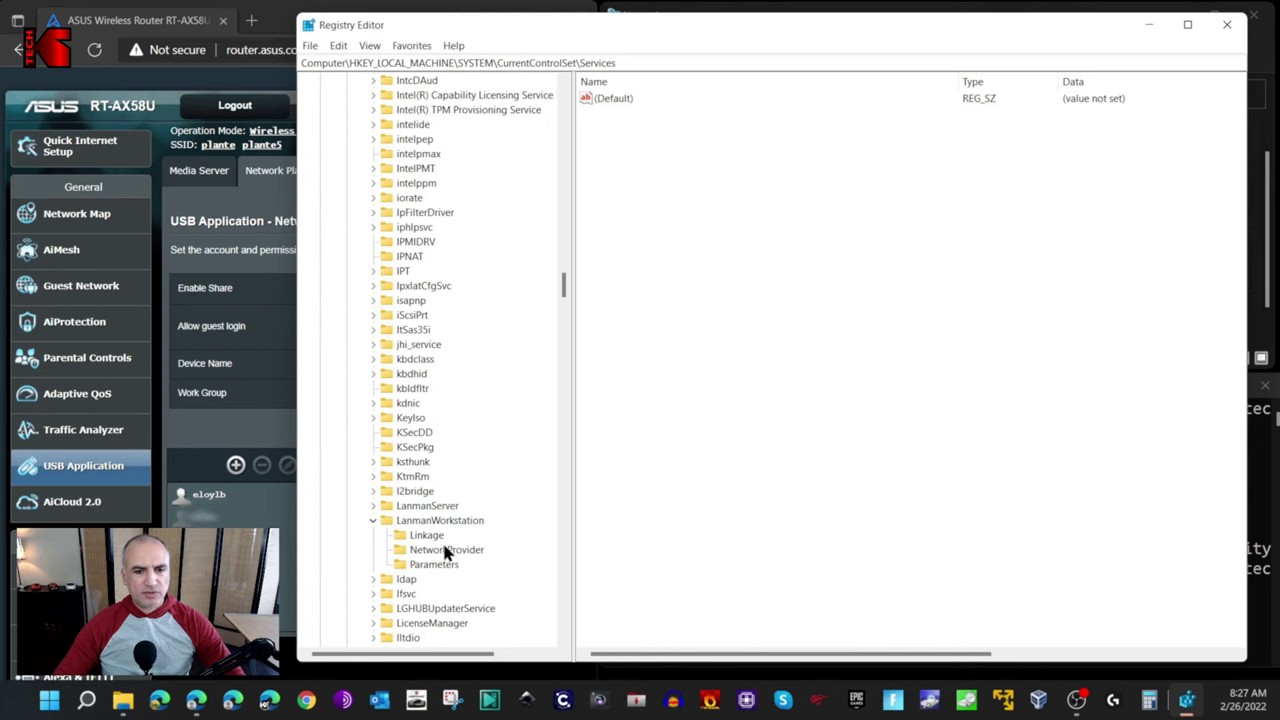
click(446, 527)
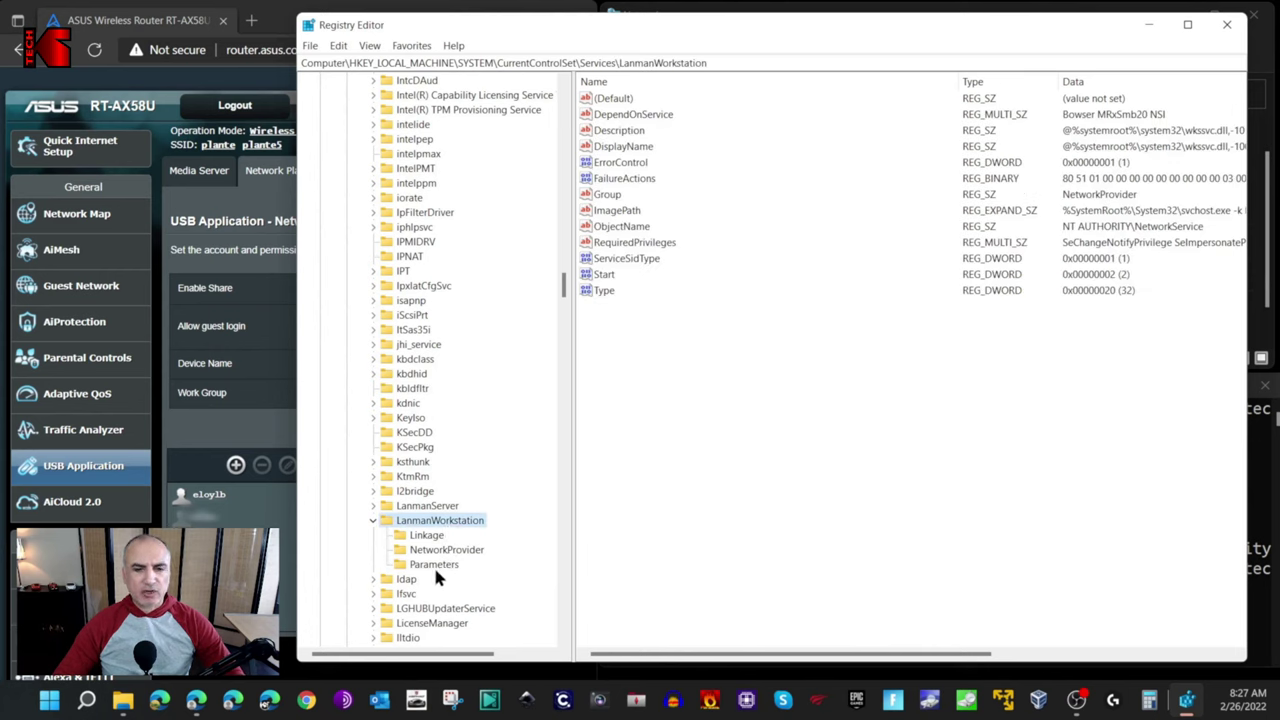
In LanmanWorkstation\Parameters, add DWORD (32-bit) value AllowInsecureGuestAuth with data 1.
click(432, 564)
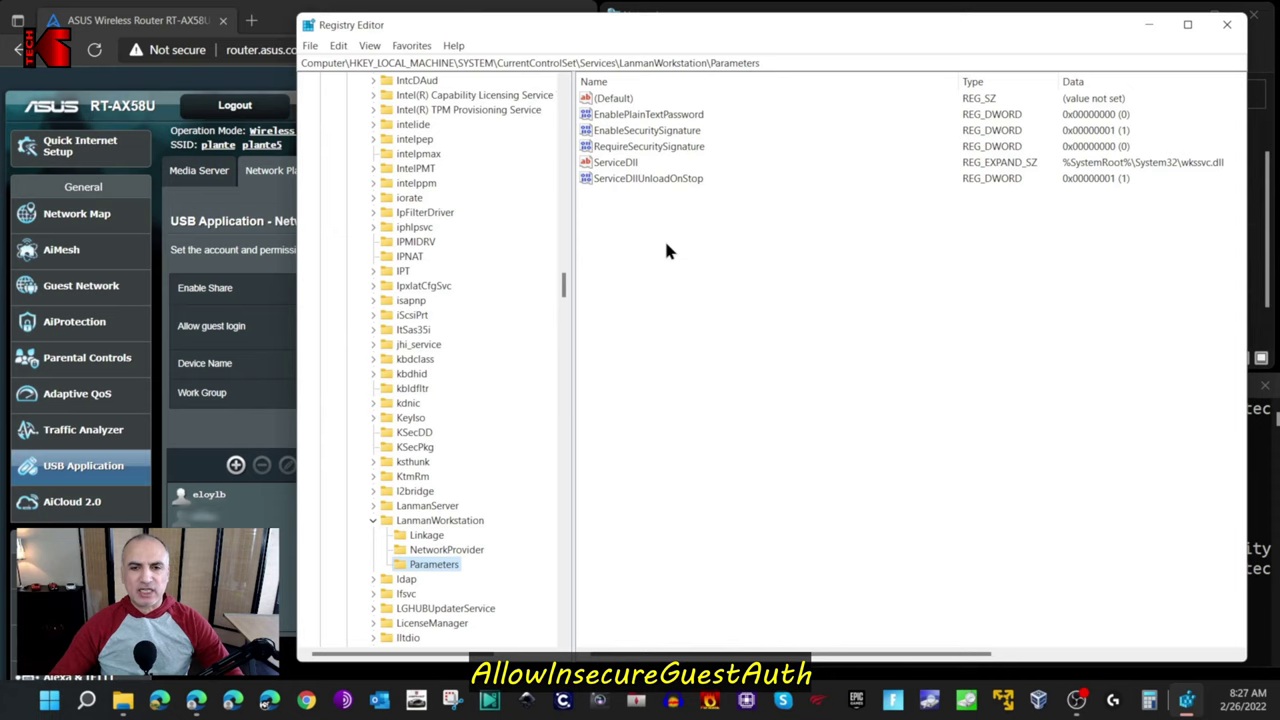
right_click(697, 227)
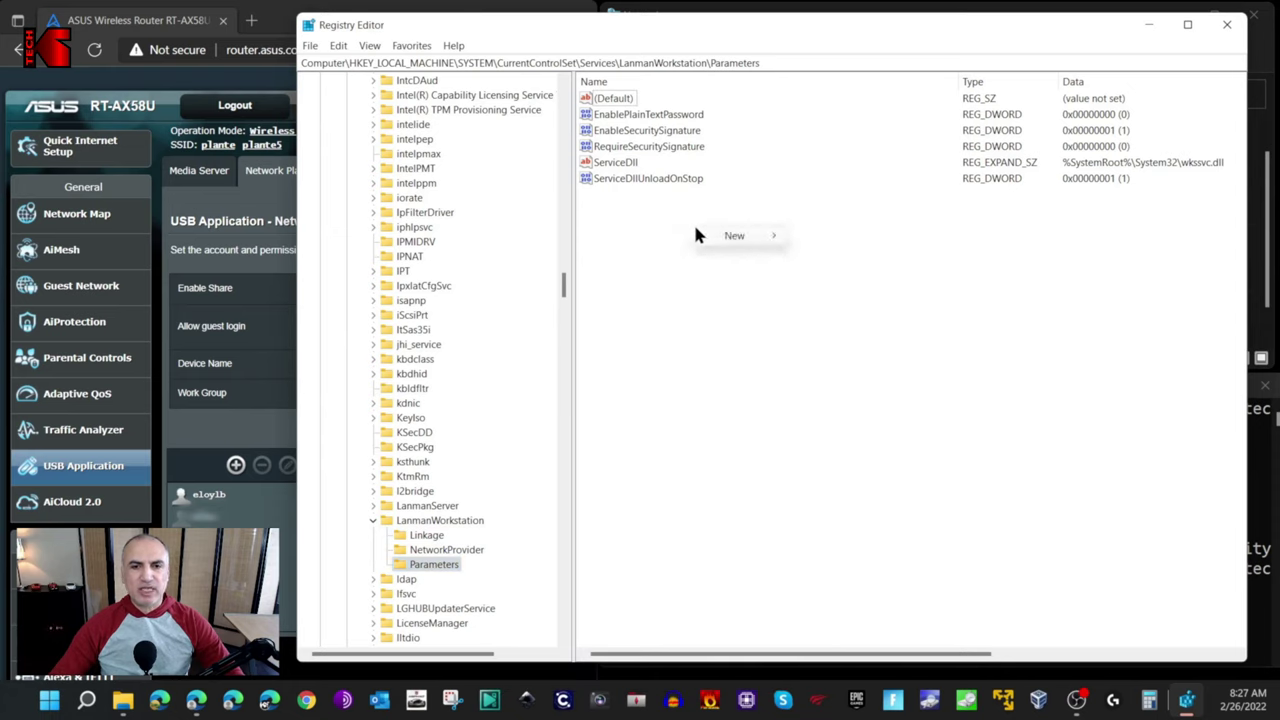
mouse_move(733, 243)
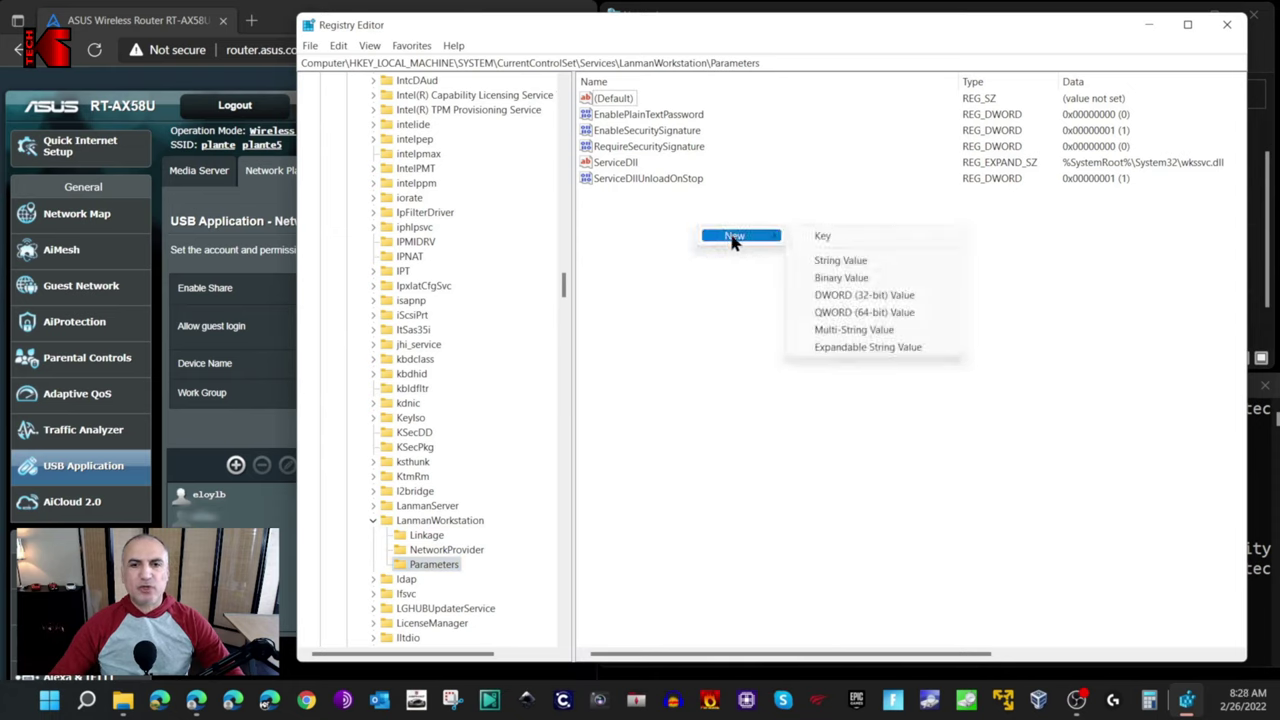
click(848, 298)
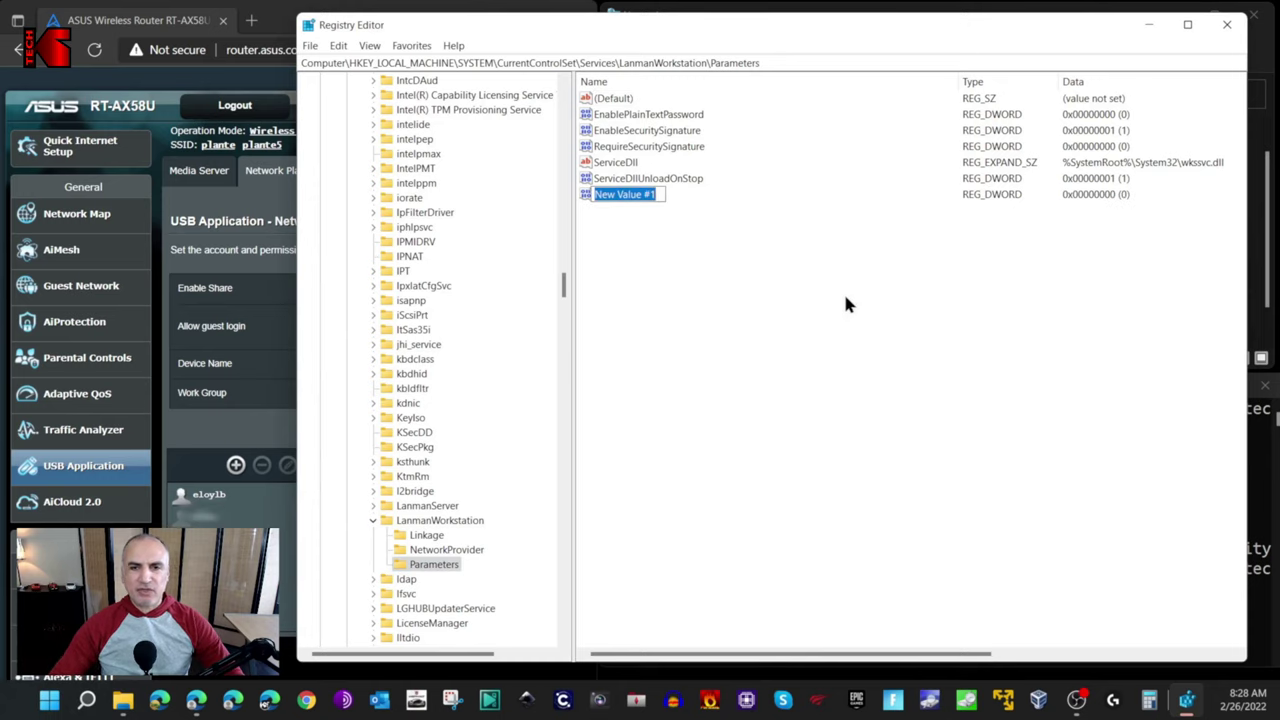
key(super+v)
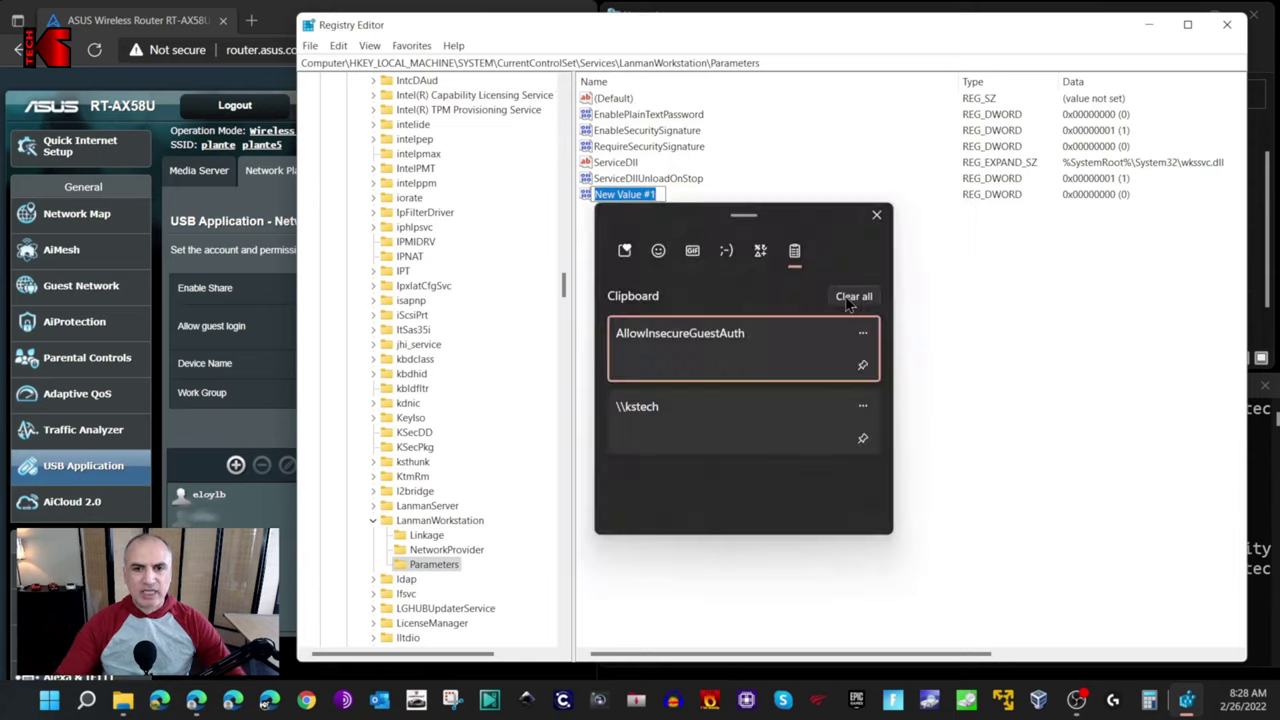
click(648, 370)
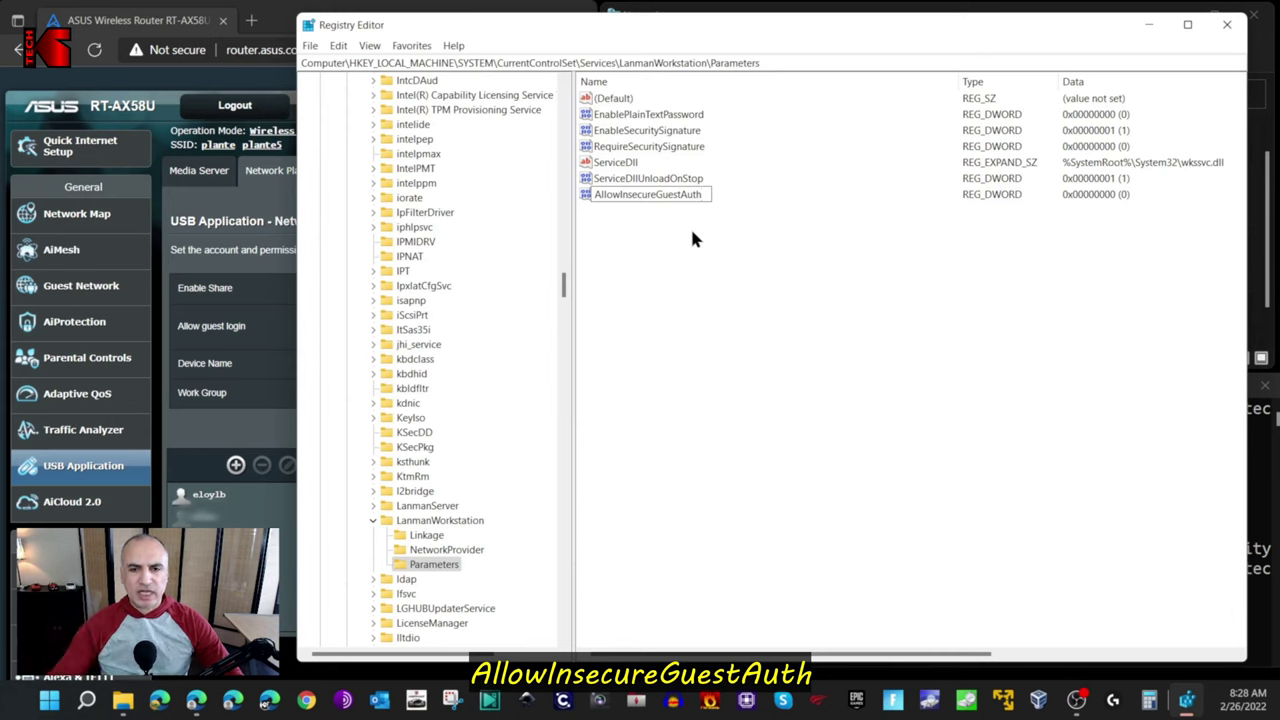
key(Return)
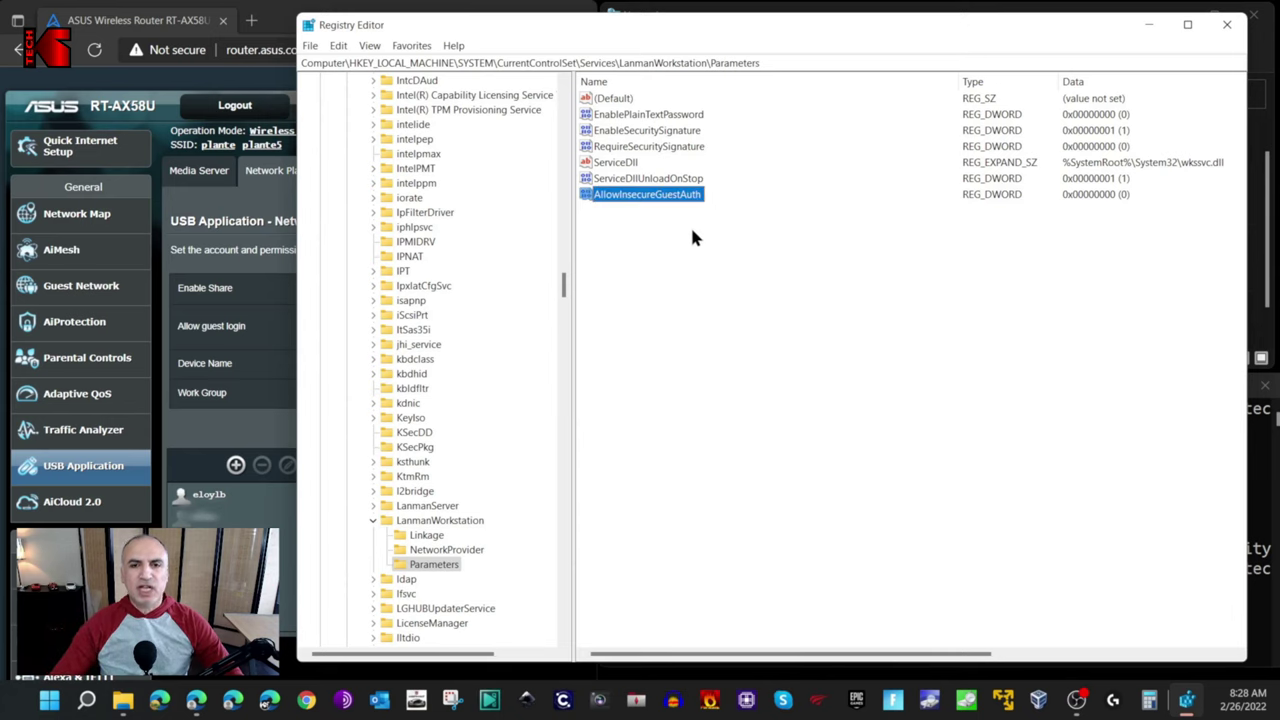
double_click(648, 197)
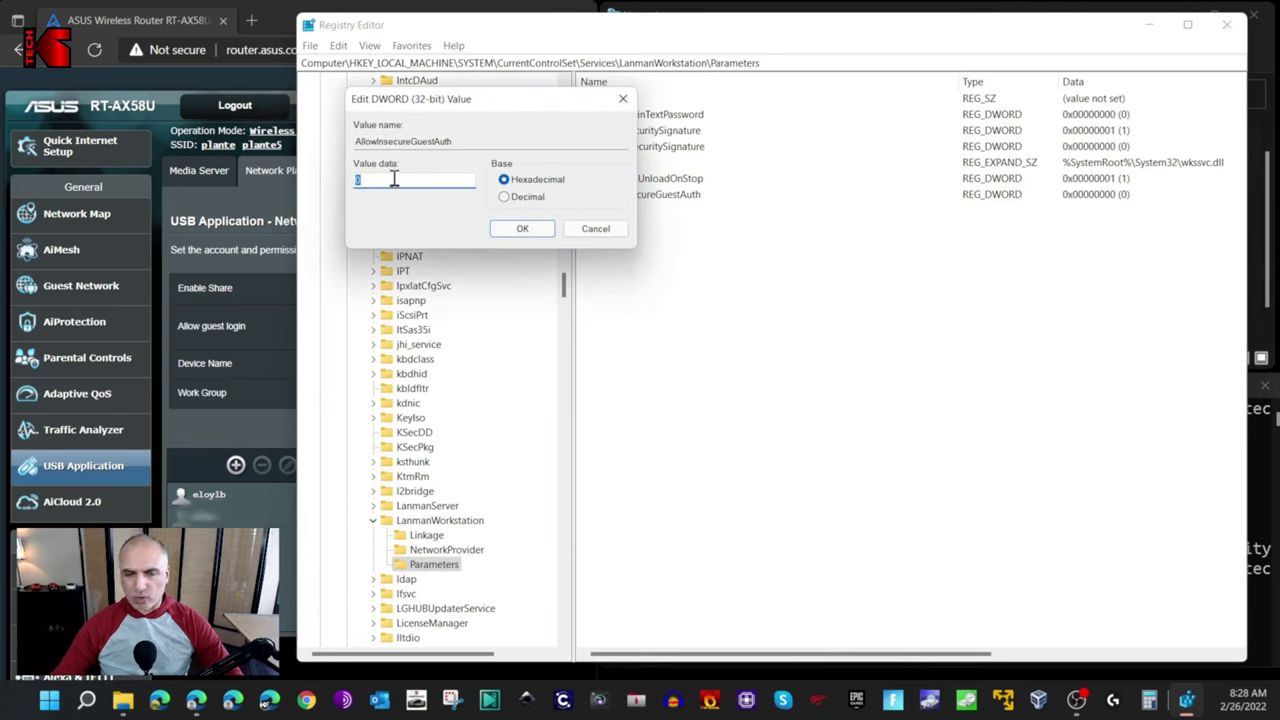
click(519, 229)
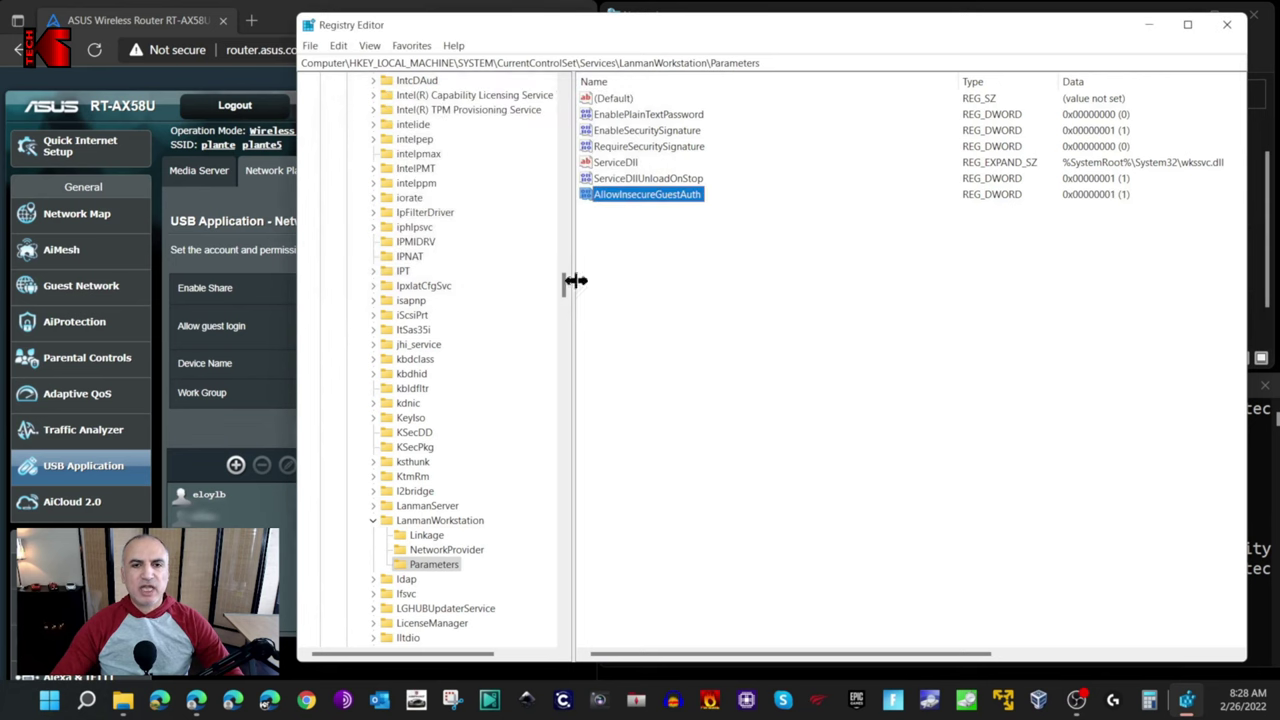
Close Registry Editor and reopen \\kstech in File Explorer, now listing the Kids folder.
click(1227, 27)
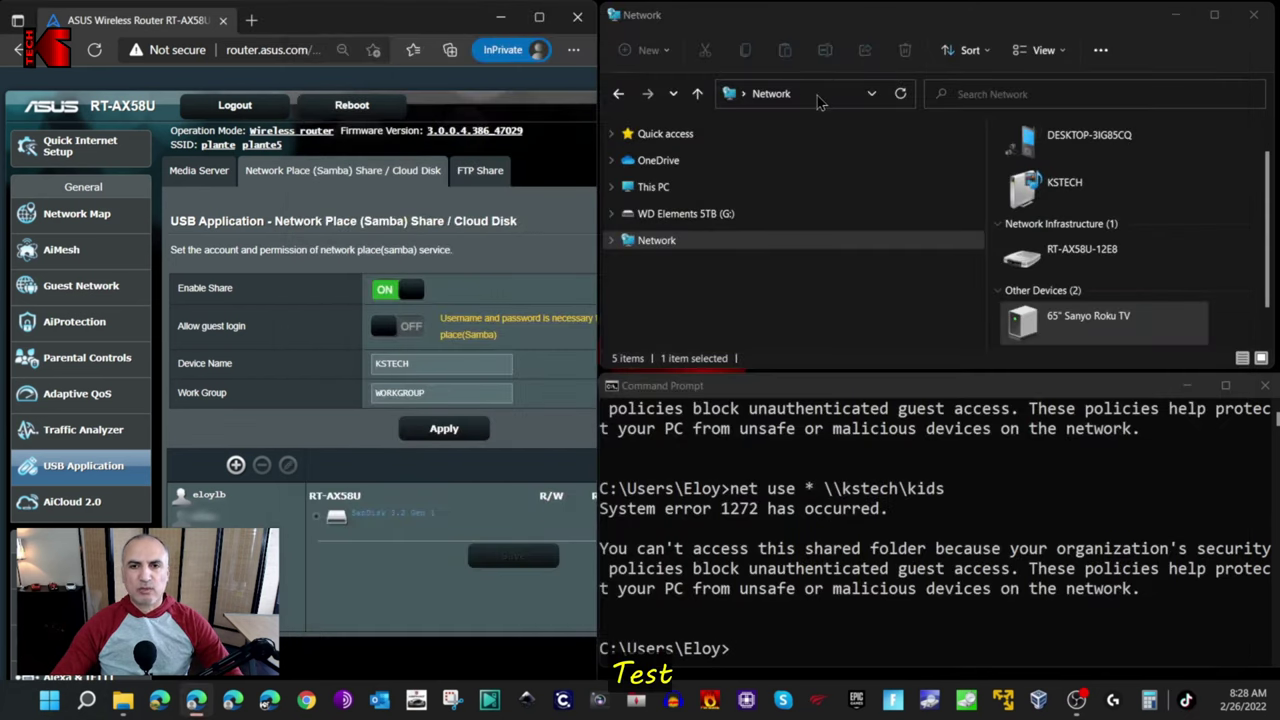
click(815, 94)
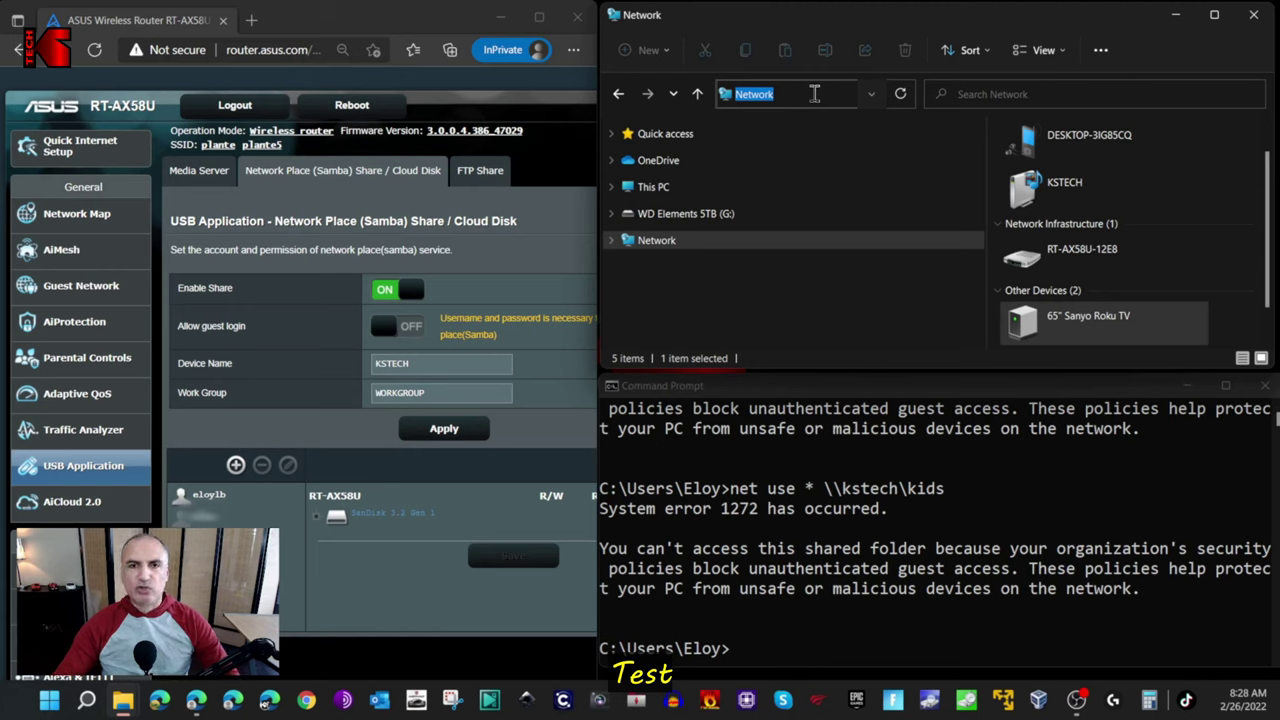
text(\\kste)
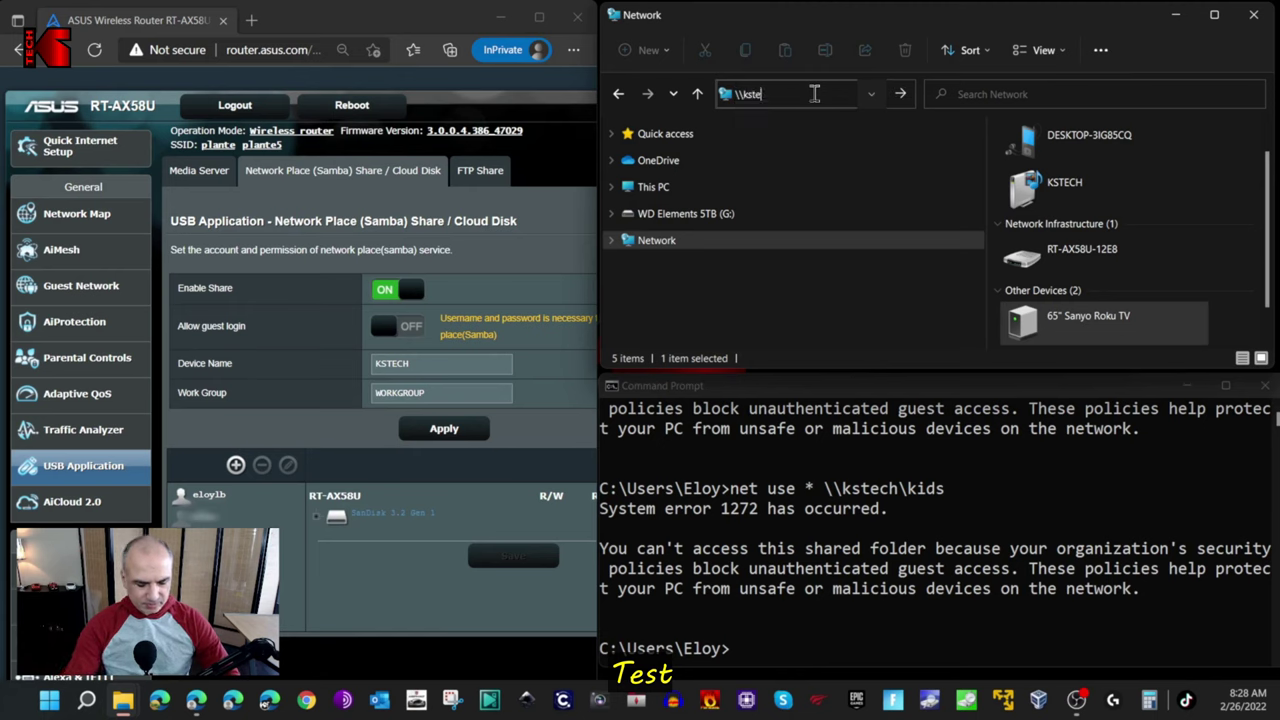
text(ch)
key(Return)
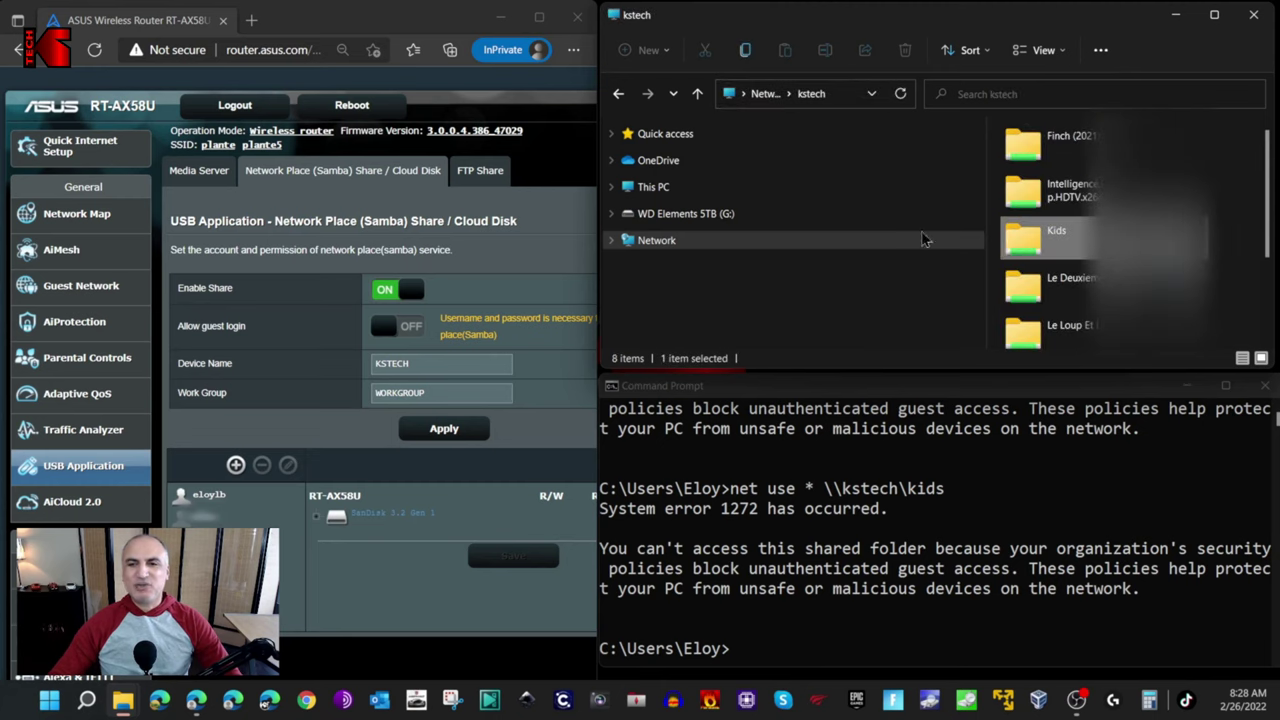
click(1028, 256)
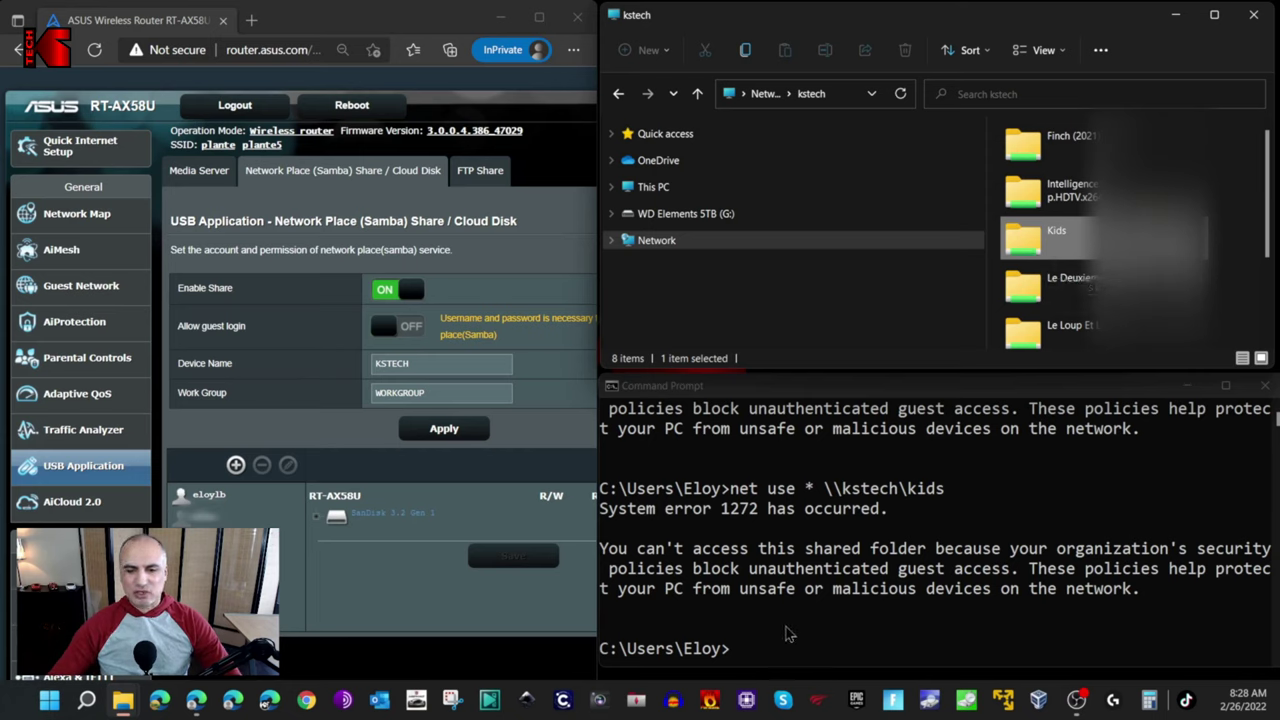
Rerun net use * \\kstech\kids with the share user name and password, mapping drive Z:.
click(792, 636)
key(Up)
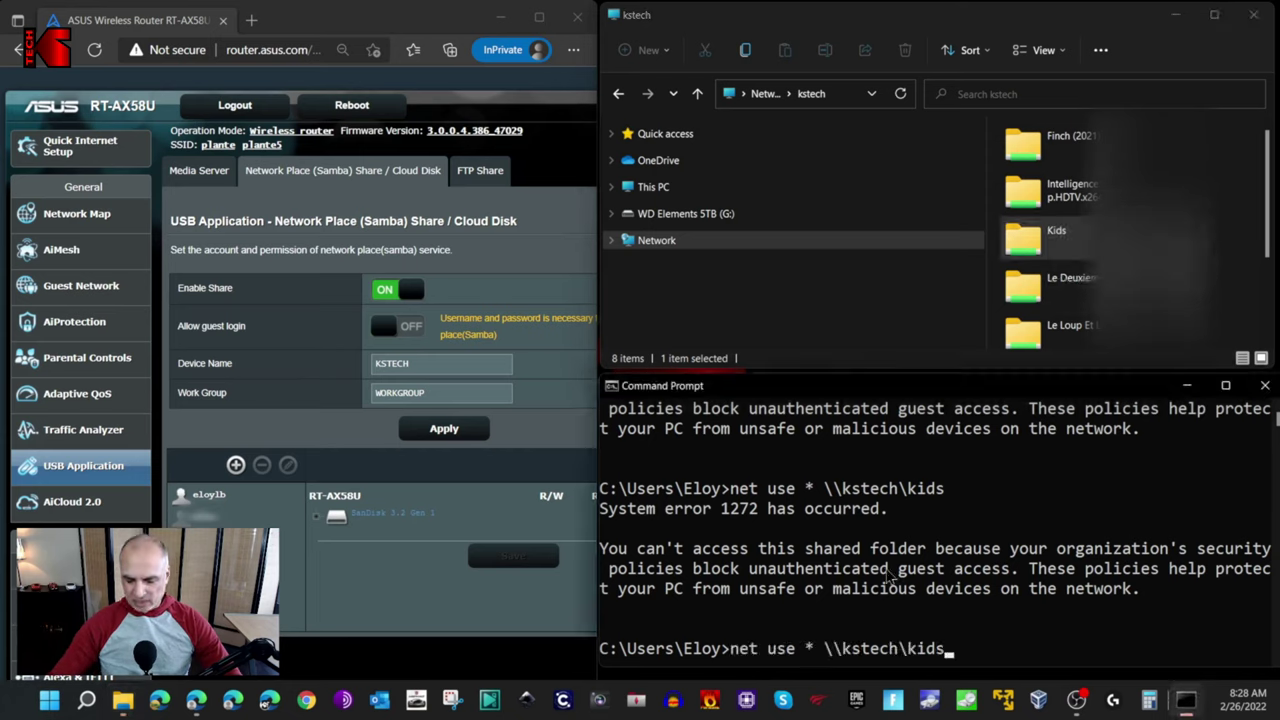
key(Return)
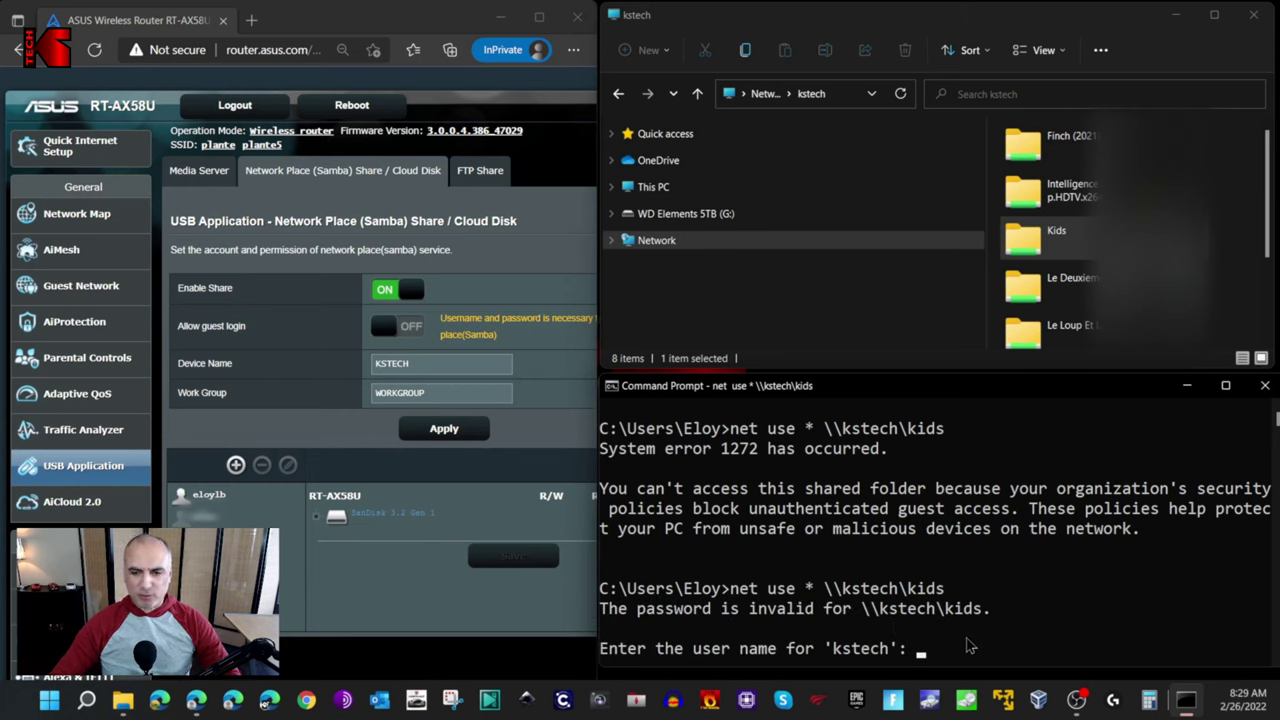
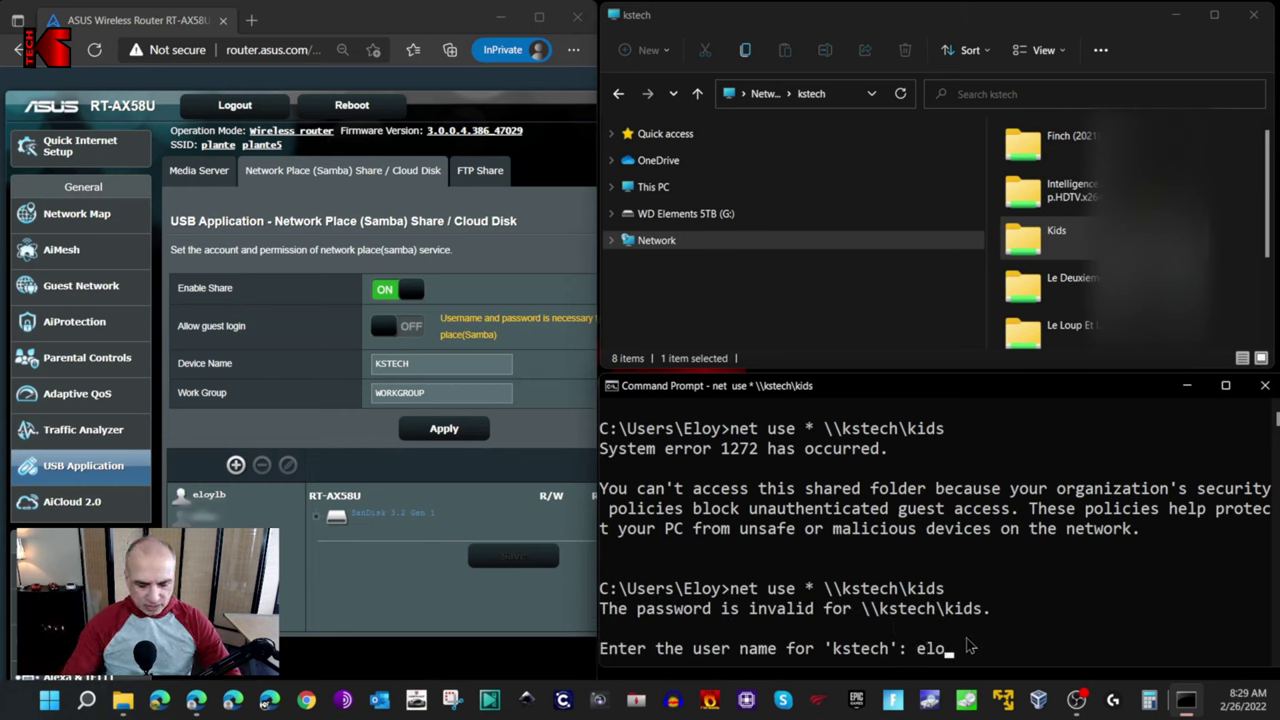
key(Return)
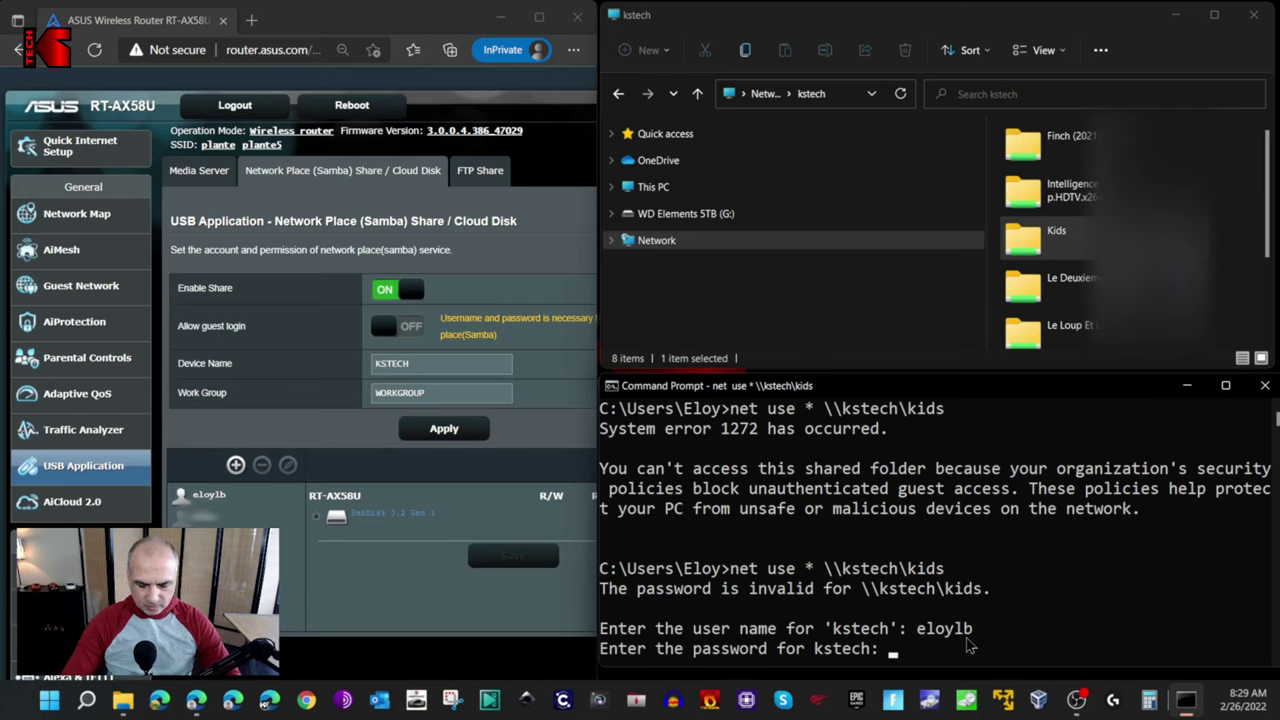
key(Return)
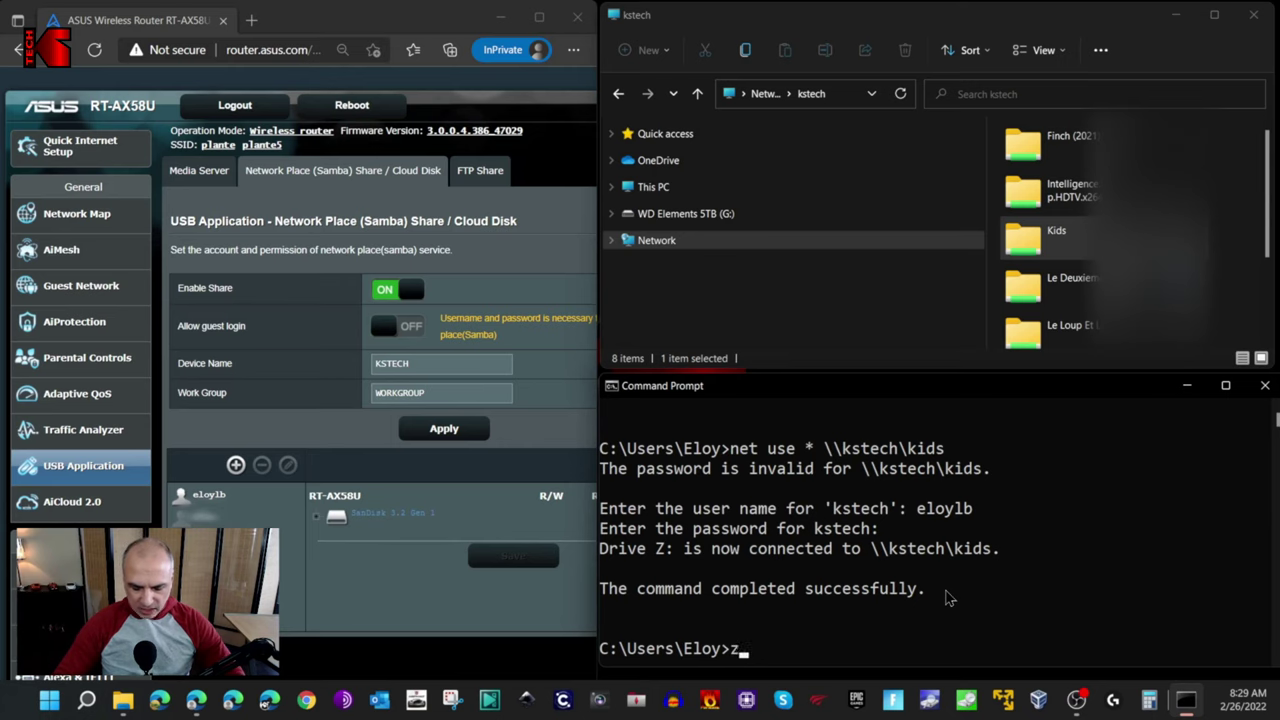
Switch to drive Z: and run dir to list its folders.
text(:)
key(Return)
text(dir)
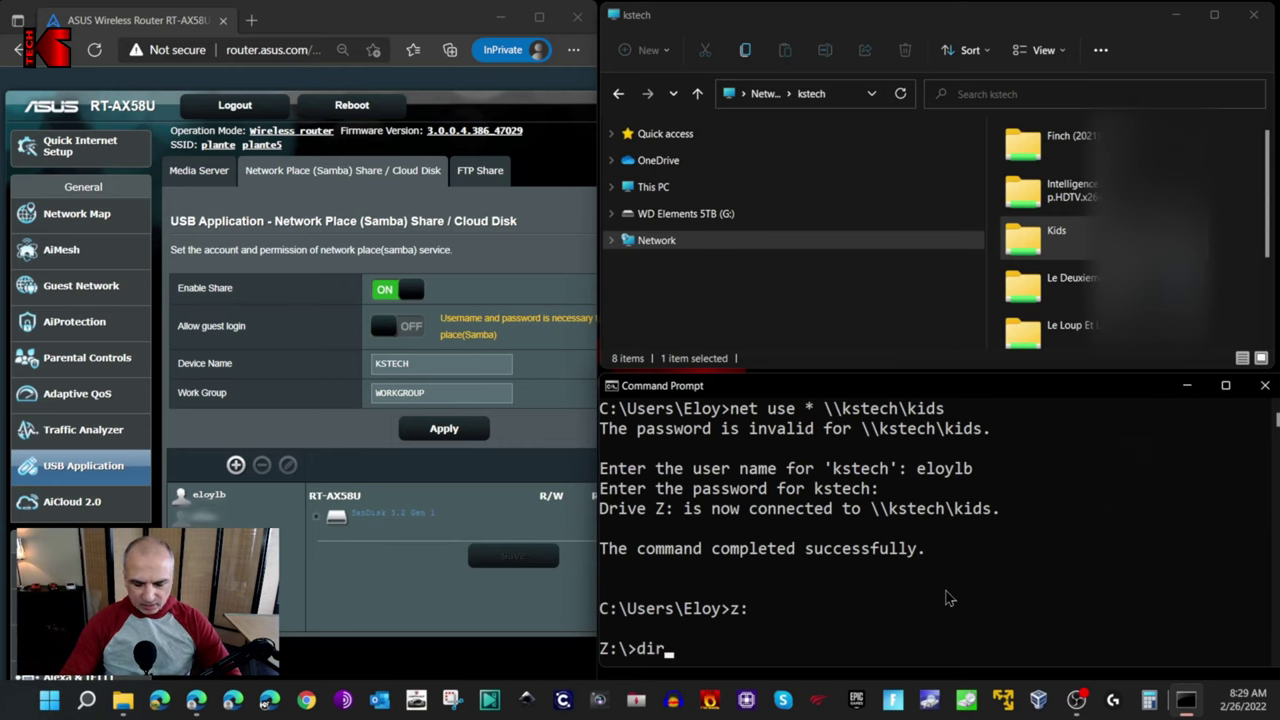
key(Return)
click(1090, 262)
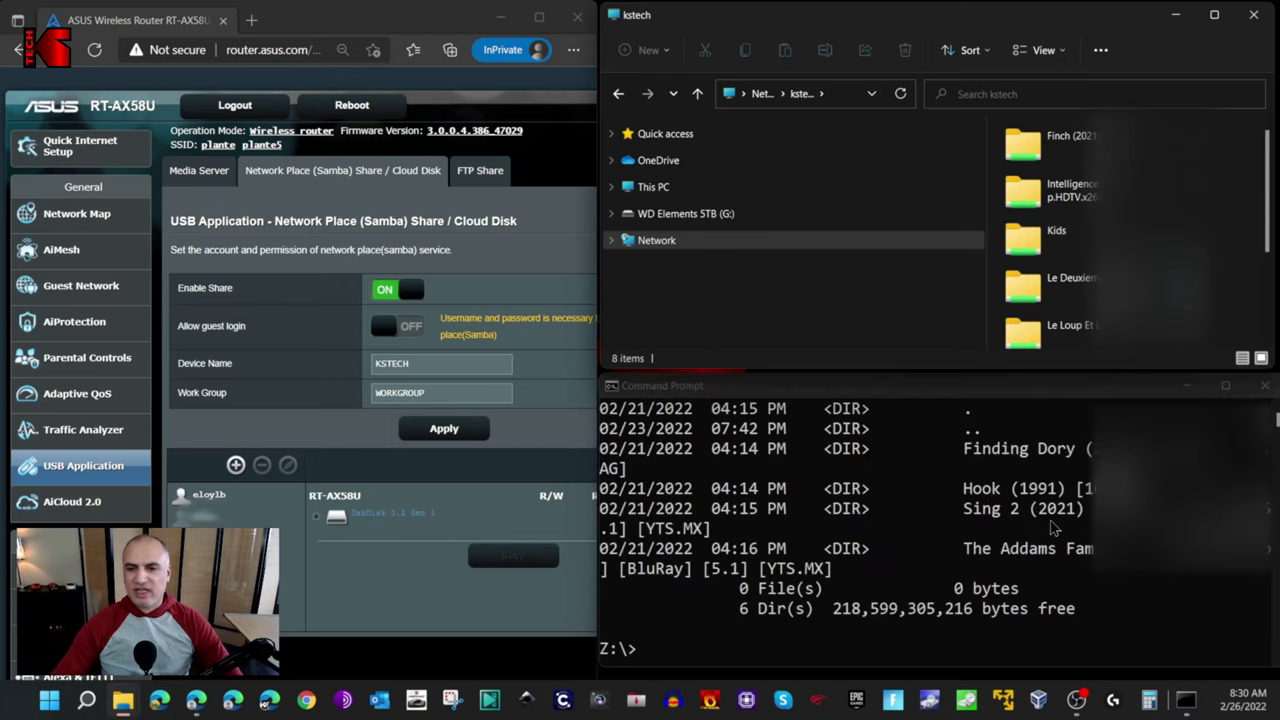
Open the Kids folder on \\kstech to show its four movie folders.
double_click(1027, 250)
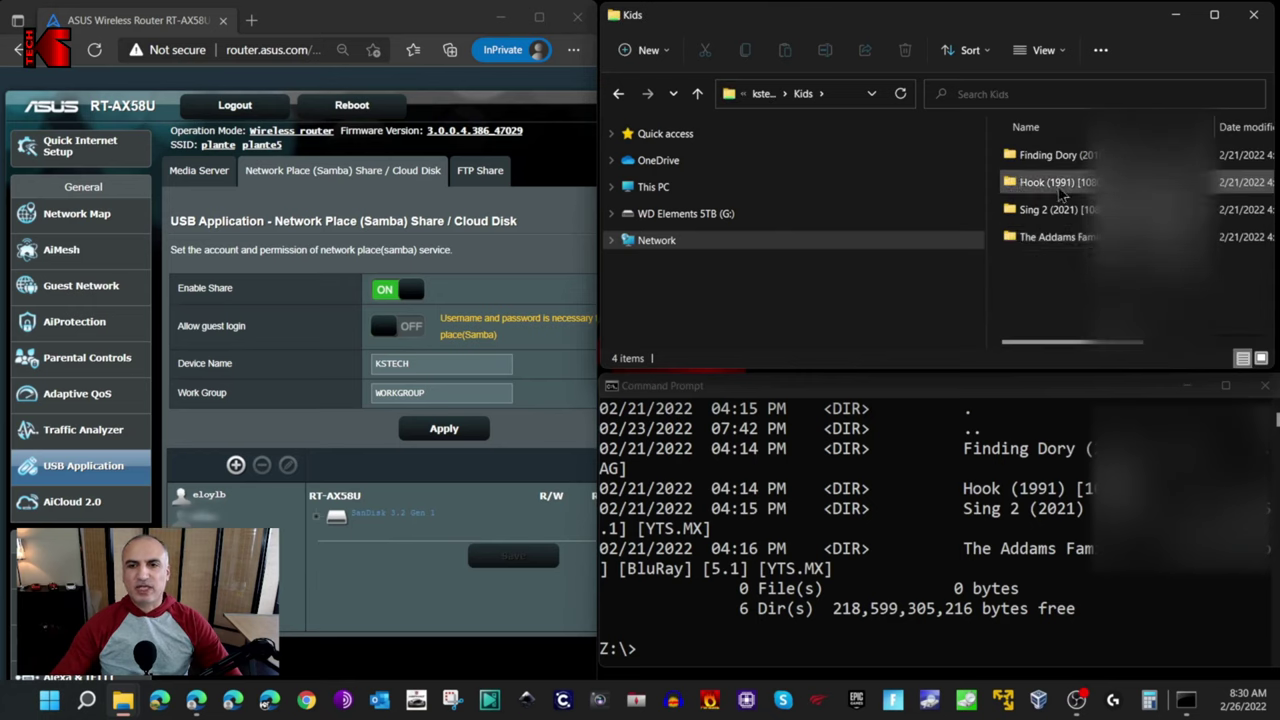